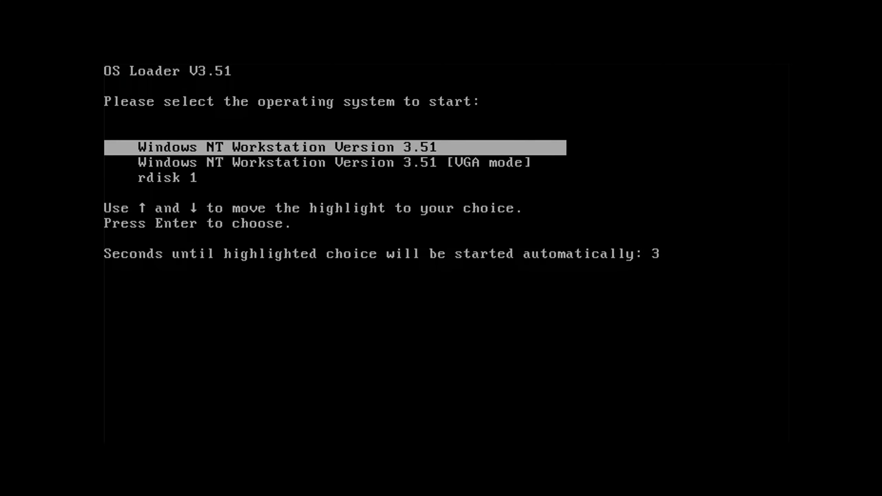
# Boot Windows NT Workstation 3.51 and log on by entering the administrator account password
pyautogui.press('Return')
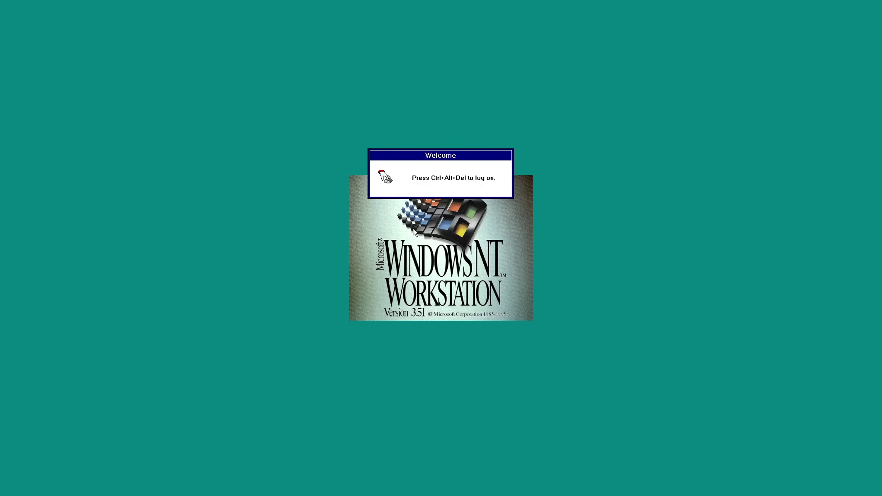
pyautogui.hotkey('ctrl', 'alt', 'Delete')
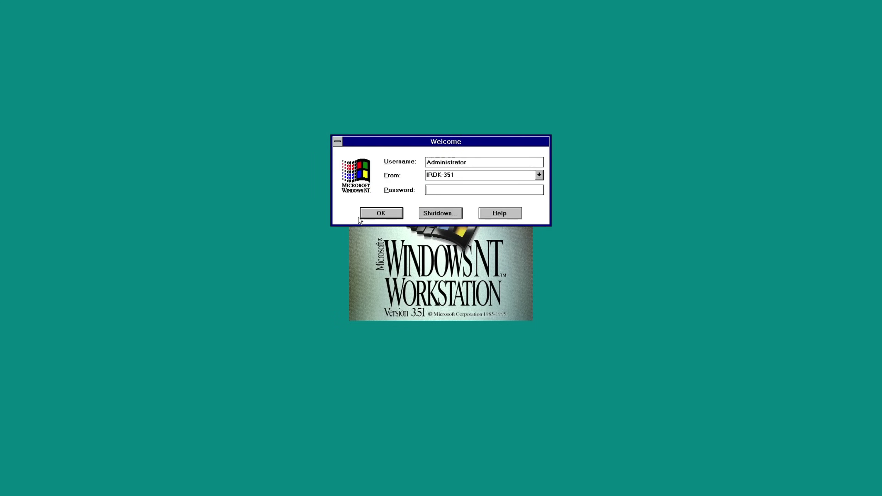
pyautogui.press('Return')
pyautogui.press('Return')
pyautogui.write('*******')
pyautogui.press('Return')
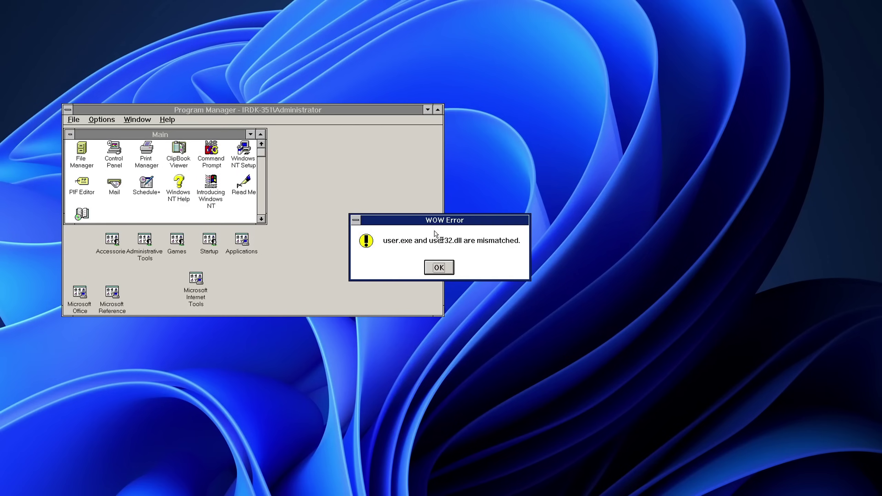
# Dismiss the user.exe mismatch error, then view and close the About Program Manager box
pyautogui.click(439, 268)
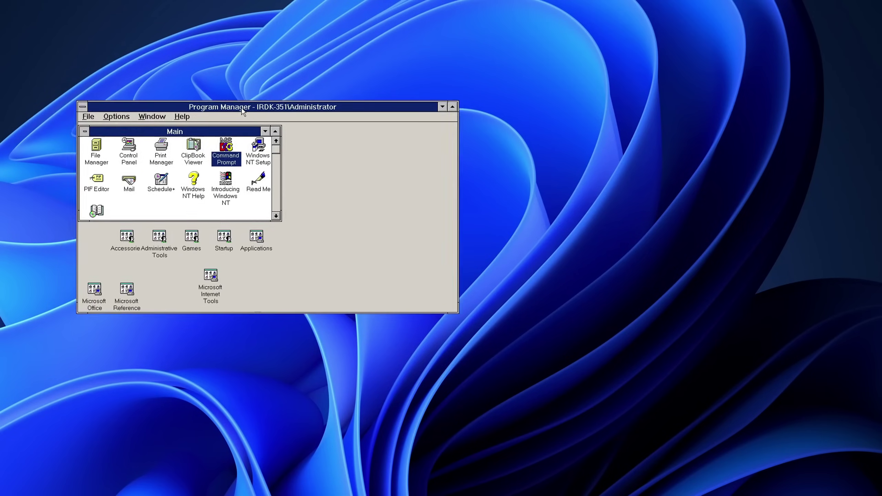
pyautogui.click(448, 76)
pyautogui.click(489, 118)
pyautogui.moveTo(472, 91); pyautogui.dragTo(208, 264)
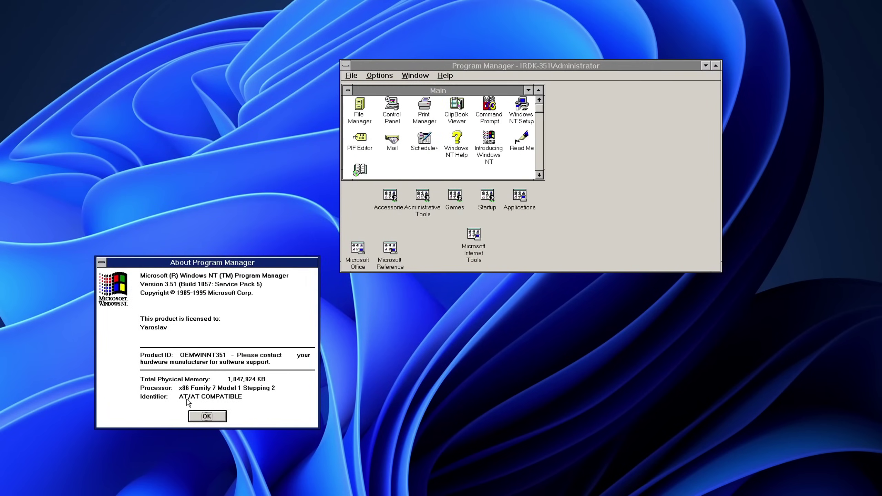
pyautogui.click(207, 416)
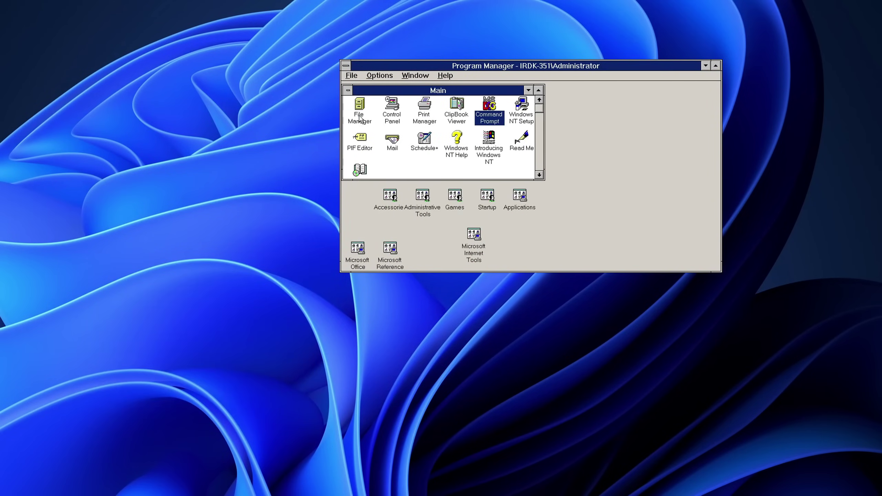
# Browse C:\patches in File Manager, minimize it, and launch Excel from the Microsoft Office group
pyautogui.doubleClick(353, 103)
pyautogui.moveTo(352, 100); pyautogui.dragTo(258, 102)
pyautogui.doubleClick(175, 204)
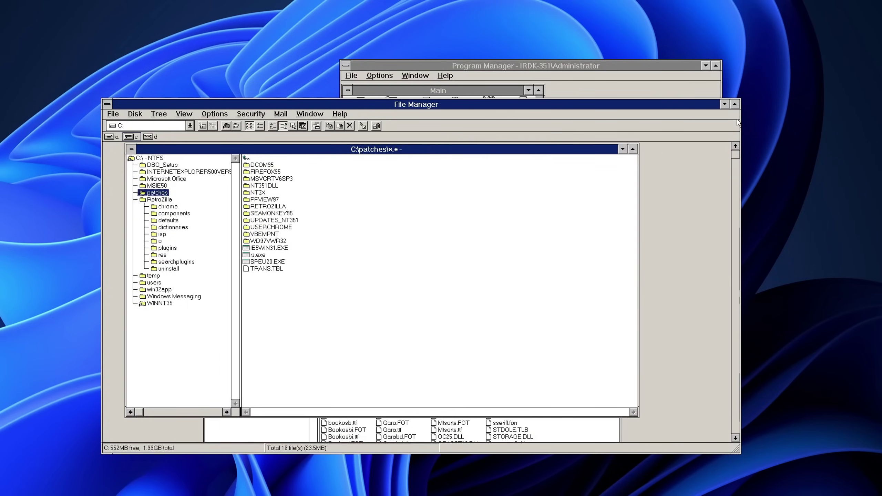
pyautogui.click(724, 104)
pyautogui.doubleClick(357, 248)
pyautogui.doubleClick(405, 126)
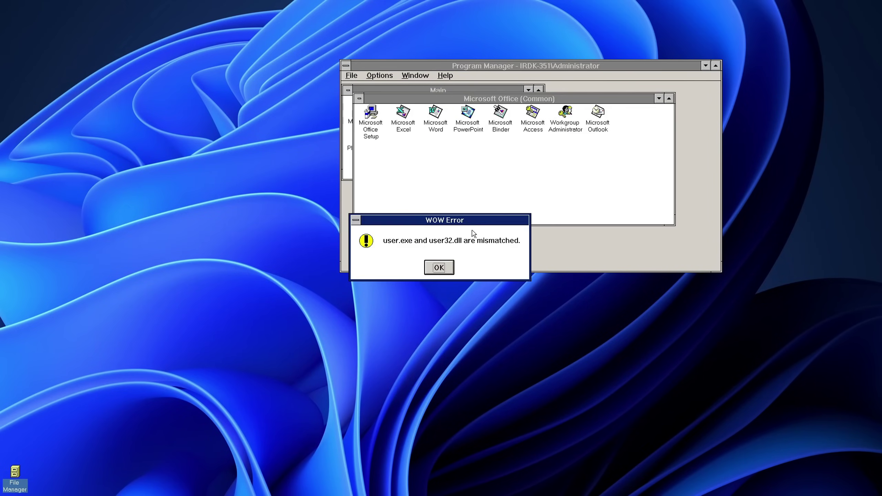
# Restore and shrink the Excel window, then enter 1, 2 and 3 in A1:A3
pyautogui.doubleClick(98, 4)
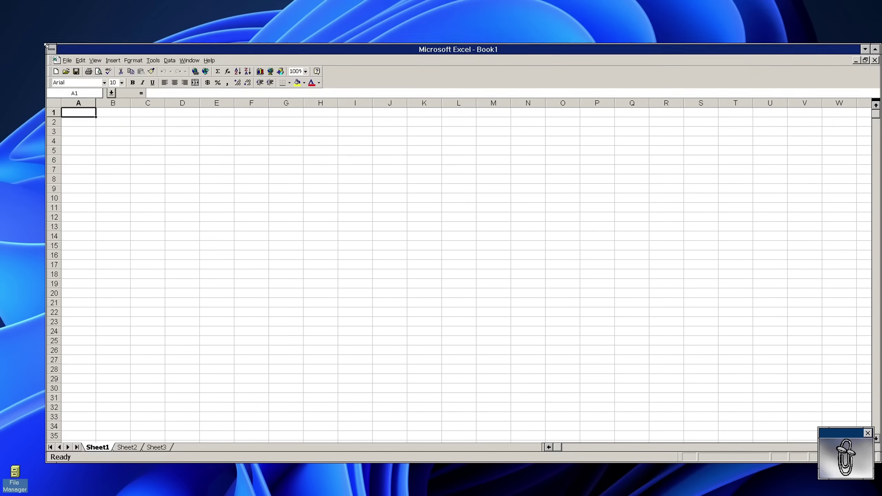
pyautogui.moveTo(46, 44); pyautogui.dragTo(98, 36)
pyautogui.write('1')
pyautogui.press('Return')
pyautogui.write('2')
pyautogui.press('Return')
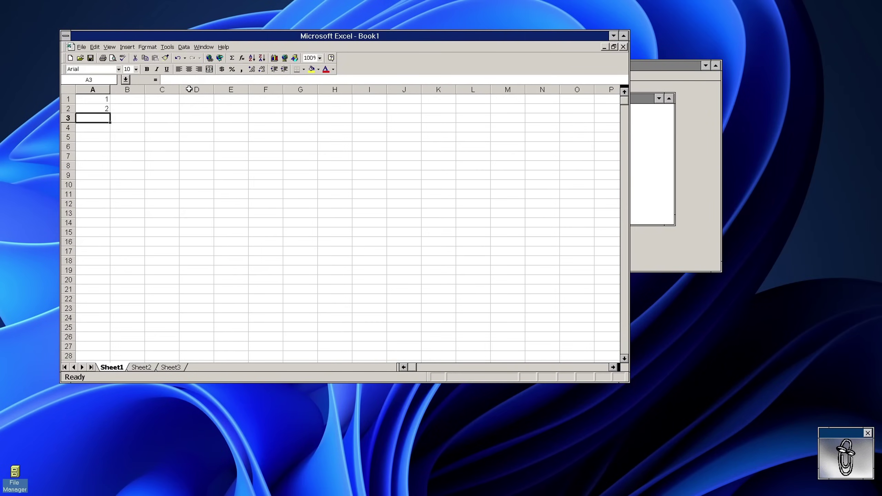
pyautogui.write('3')
# Enter =SUM(A:A) in A4, accept the circular-reference warning, and begin fixing the range
pyautogui.press('Return')
pyautogui.write('=SUM(A:A)')
pyautogui.press('Return')
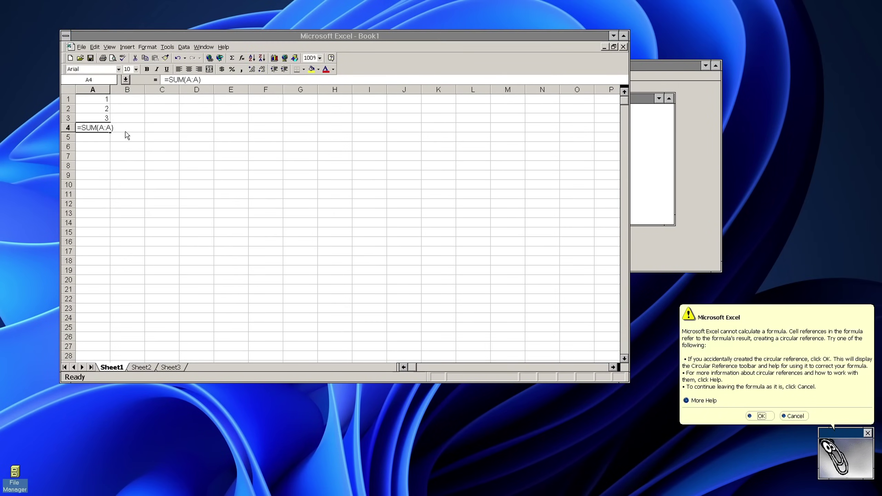
pyautogui.click(760, 416)
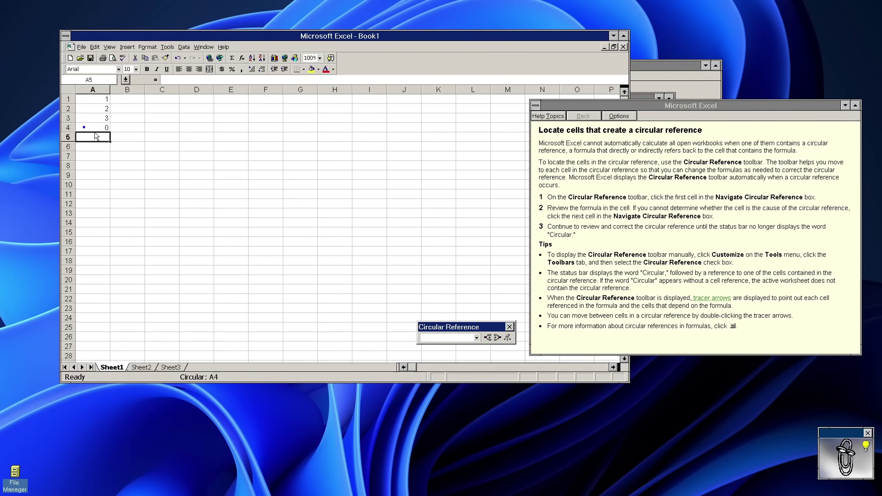
pyautogui.press('F2')
pyautogui.press('Left')
pyautogui.press('BackSpace')
pyautogui.press('BackSpace')
pyautogui.press('BackSpace')
pyautogui.write('A1')
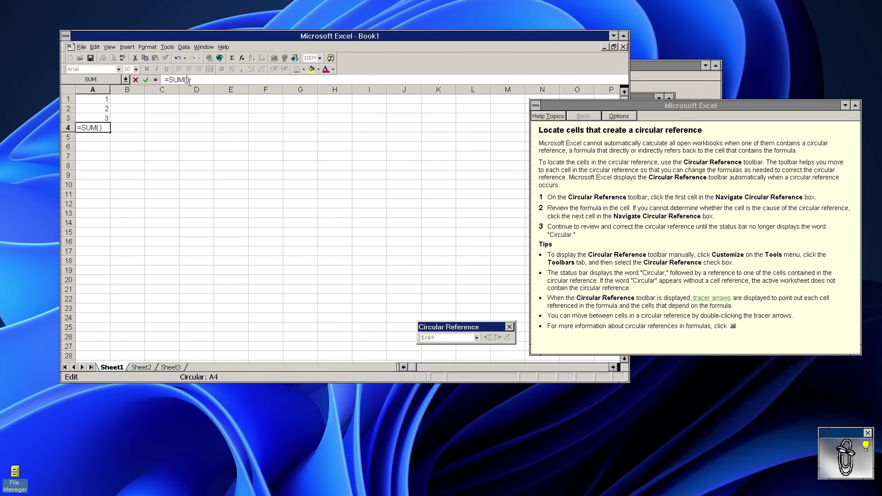
pyautogui.write(':A1A3')
pyautogui.press('Return')
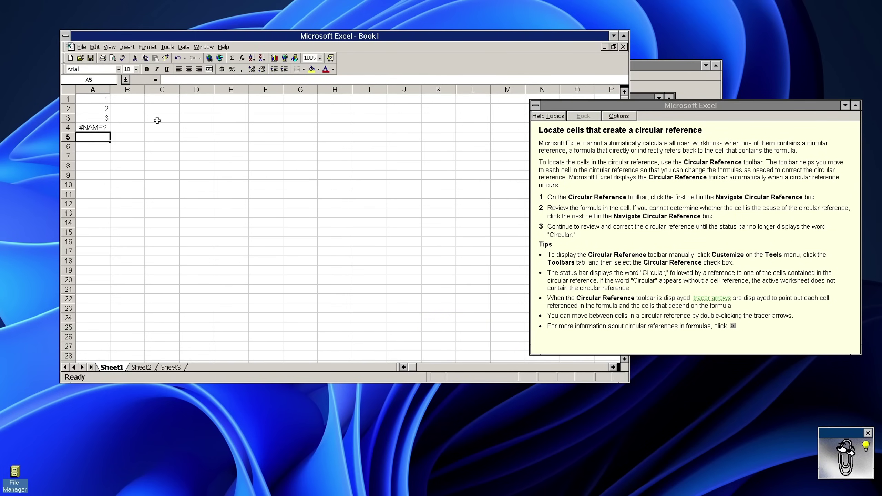
# Correct A4's formula to =SUM(A1:A3) so it totals 6
pyautogui.press('Up')
pyautogui.press('F2')
pyautogui.press('Left')
pyautogui.press('Left')
pyautogui.press('Left')
pyautogui.press('BackSpace')
pyautogui.press('BackSpace')
pyautogui.press('Return')
pyautogui.press('Up')
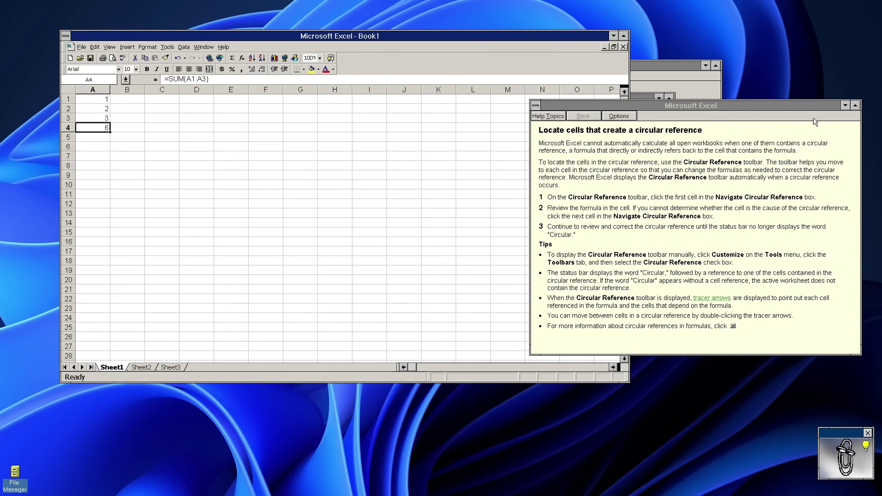
# Close the circular-reference help window and exit Excel, answering the Book1 save prompt
pyautogui.click(529, 105)
pyautogui.hotkey('alt', 'F4')
pyautogui.hotkey('alt', 'F4')
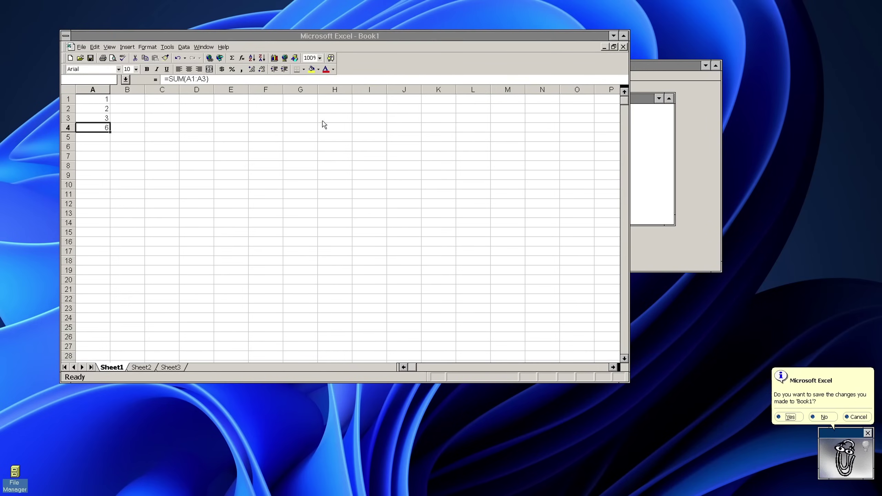
pyautogui.press('Return')
pyautogui.press('Return')
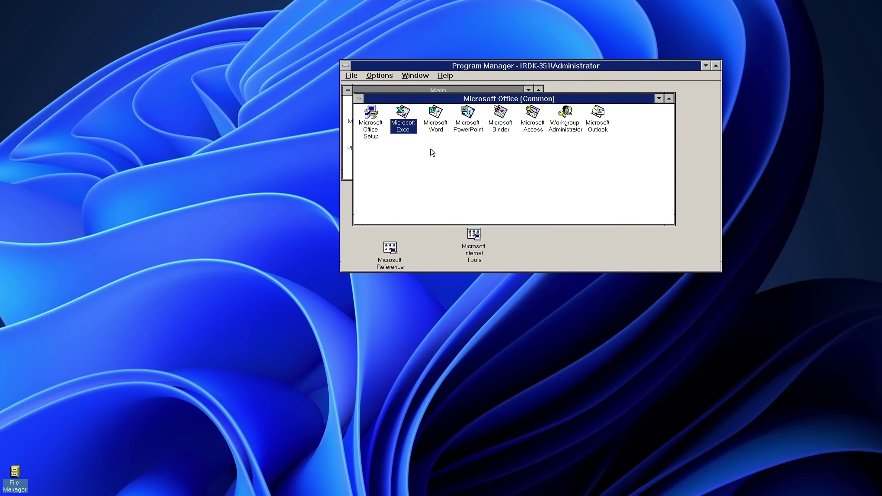
# Launch PowerPoint and create a blank presentation, moving the common tasks panel aside
pyautogui.doubleClick(466, 124)
pyautogui.click(404, 261)
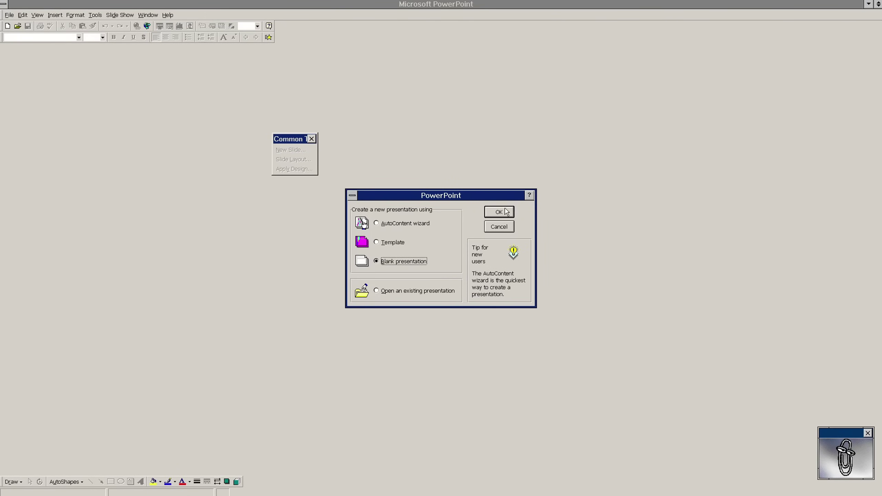
pyautogui.click(506, 212)
pyautogui.moveTo(290, 139); pyautogui.dragTo(104, 150)
# Type 'Hey' as the first slide's title
pyautogui.click(392, 103)
pyautogui.write('Hey')
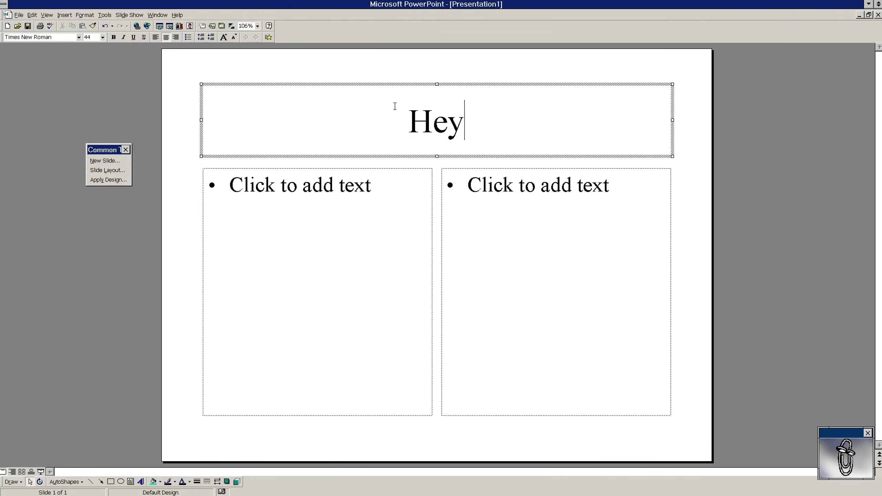
pyautogui.hotkey('ctrl', 'Return')
pyautogui.press('Escape')
# Look over the Slide Show menu, then close PowerPoint and answer the Presentation1 save prompt
pyautogui.click(64, 14)
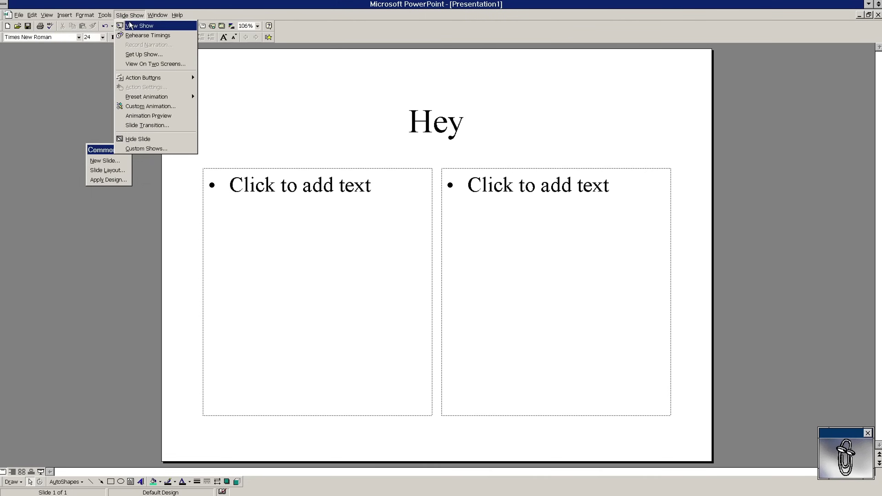
pyautogui.click(376, 179)
pyautogui.click(879, 15)
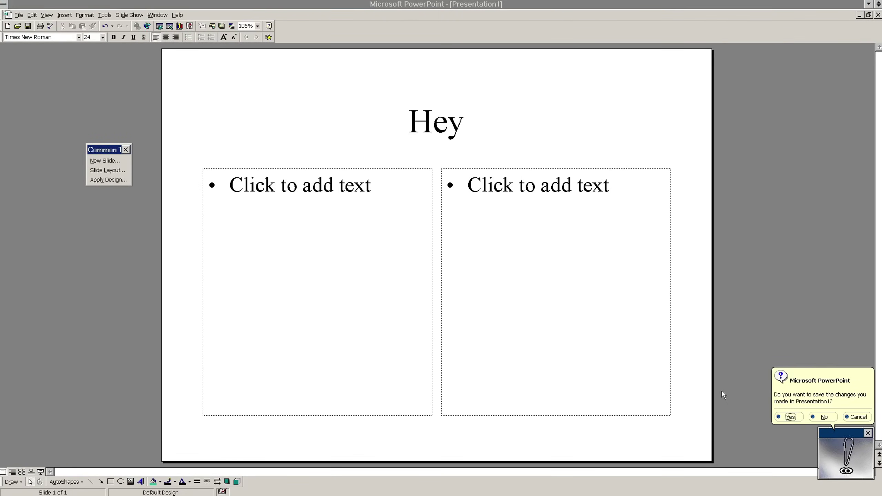
pyautogui.click(826, 414)
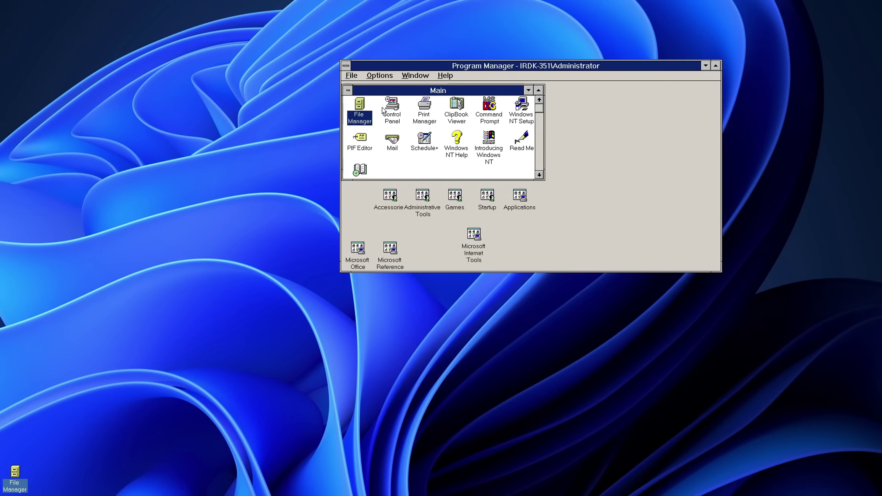
# Open Control Panel and view the About Program Manager information
pyautogui.doubleClick(392, 106)
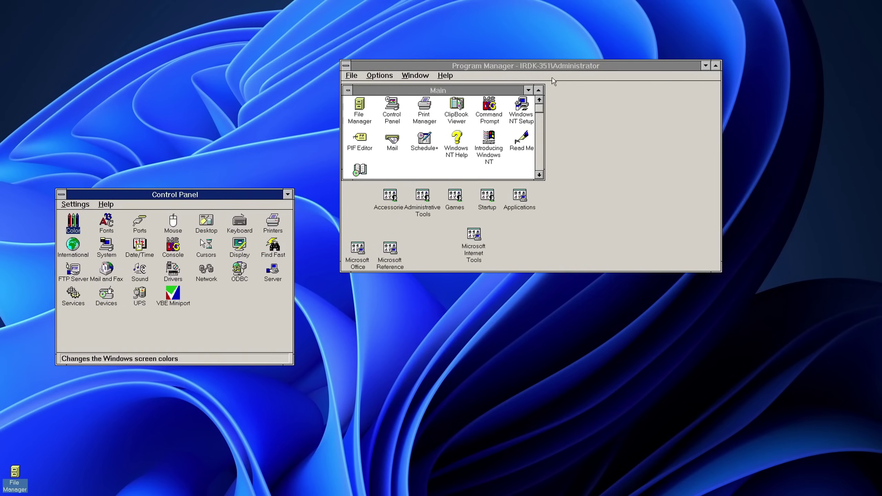
pyautogui.click(445, 75)
pyautogui.click(461, 116)
pyautogui.click(526, 248)
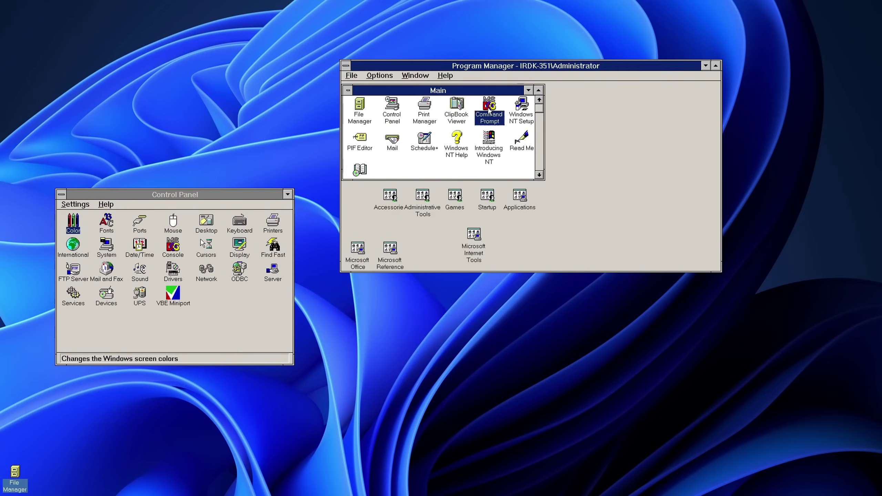
# Run winver in a Command Prompt window
pyautogui.doubleClick(489, 104)
pyautogui.moveTo(571, 280); pyautogui.dragTo(592, 246)
pyautogui.write('winver')
pyautogui.press('Return')
# Open and close Windows NT Setup, then open and cancel the Display settings
pyautogui.doubleClick(521, 104)
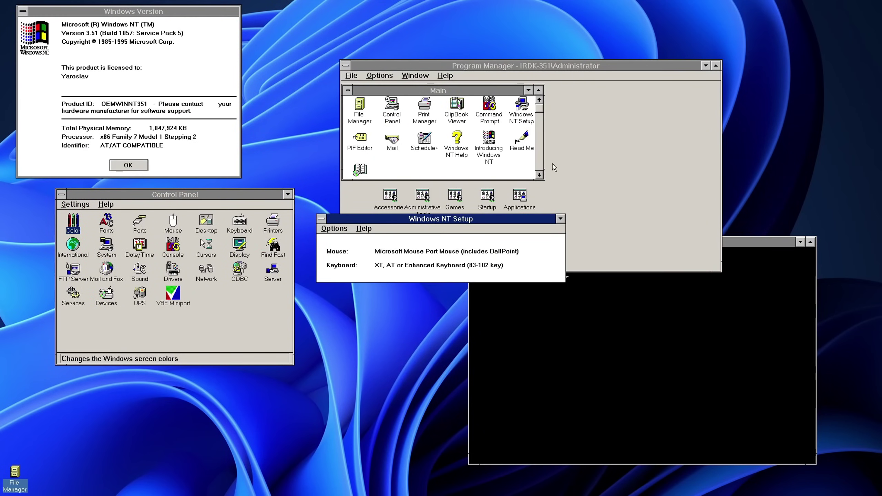
pyautogui.click(321, 219)
pyautogui.click(336, 280)
pyautogui.doubleClick(240, 245)
pyautogui.click(389, 346)
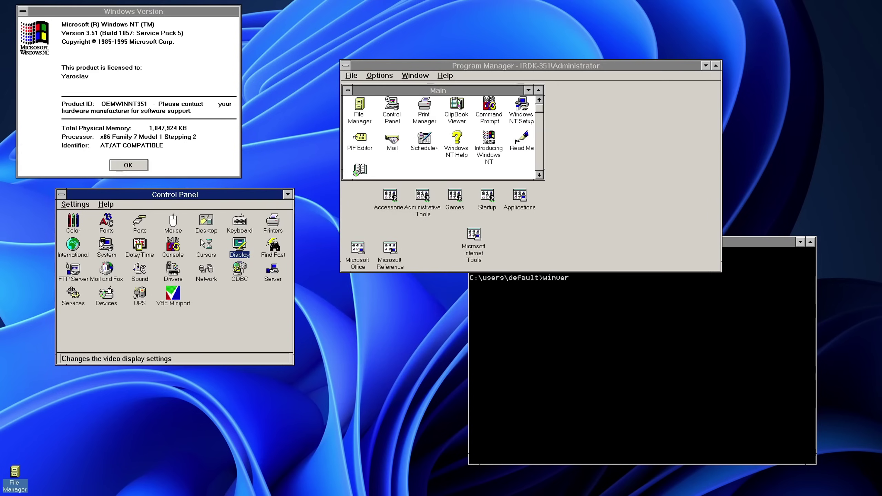
# Open the Color settings, expand the full colour palette, and close it
pyautogui.doubleClick(73, 222)
pyautogui.moveTo(99, 207); pyautogui.dragTo(517, 146)
pyautogui.click(546, 295)
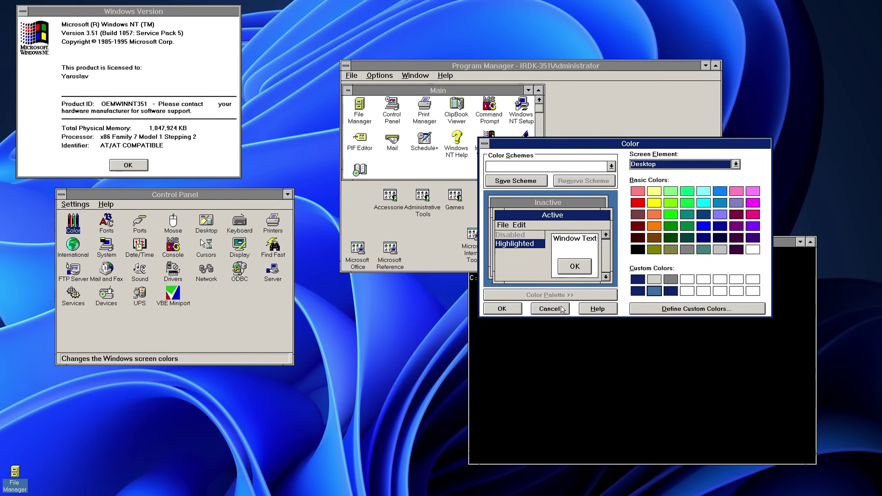
pyautogui.click(547, 308)
# Open and close the Desktop settings and the Services list
pyautogui.doubleClick(202, 228)
pyautogui.moveTo(132, 207); pyautogui.dragTo(262, 164)
pyautogui.click(368, 192)
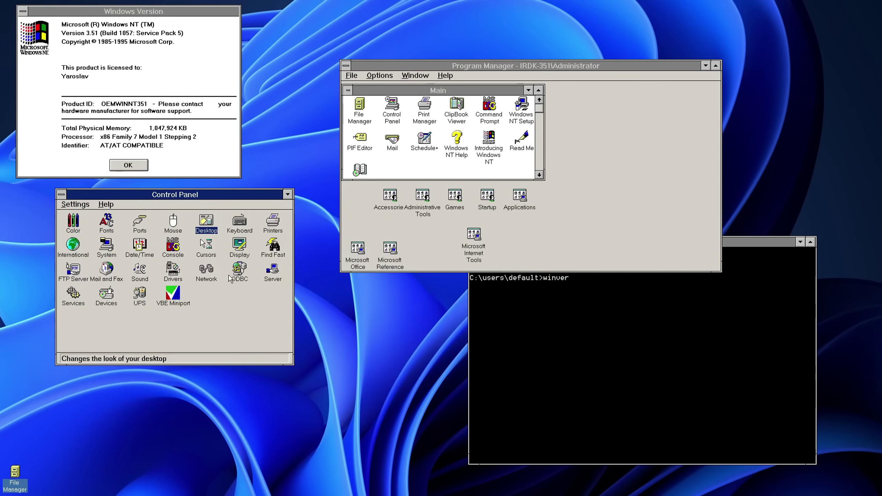
pyautogui.doubleClick(71, 305)
pyautogui.moveTo(289, 245); pyautogui.dragTo(282, 311)
pyautogui.click(320, 235)
# Browse the installed Fonts list, then close Fonts and Control Panel
pyautogui.doubleClick(109, 230)
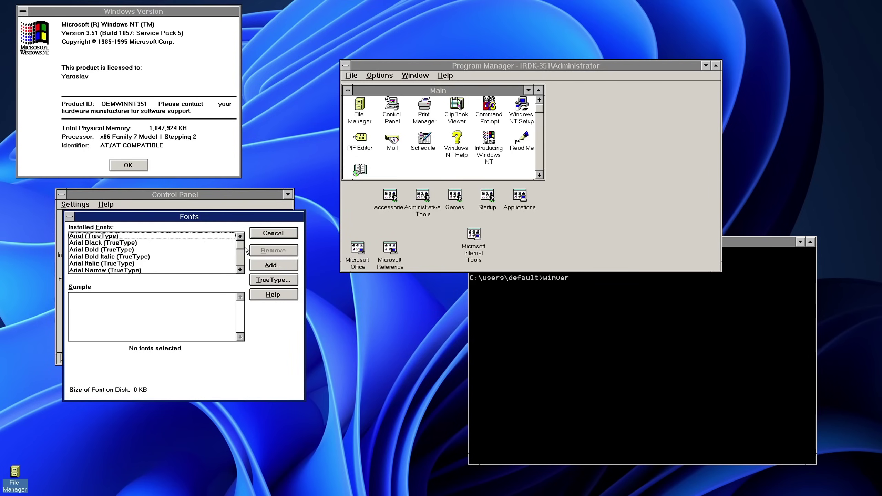
pyautogui.moveTo(240, 243); pyautogui.dragTo(239, 273)
pyautogui.click(273, 233)
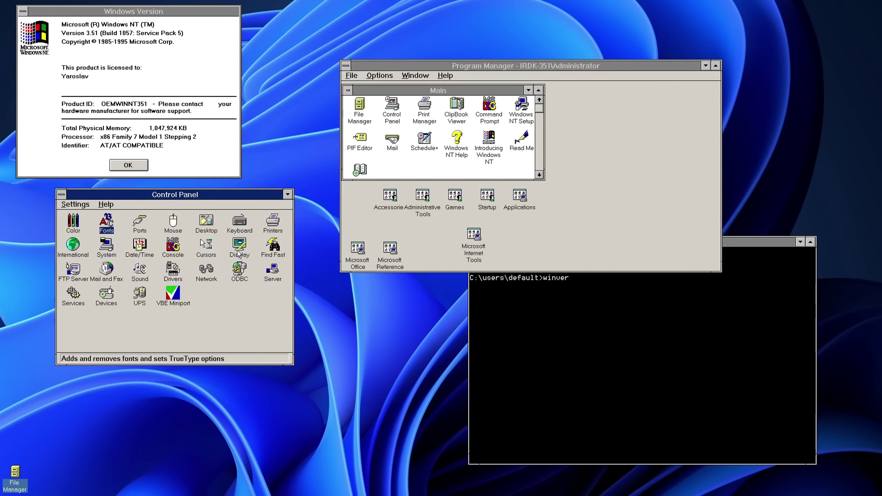
pyautogui.click(61, 195)
pyautogui.click(77, 255)
# Try launching Internet Explorer from Microsoft Internet Tools, dismiss the user.exe error, and close the group
pyautogui.doubleClick(478, 239)
pyautogui.doubleClick(495, 140)
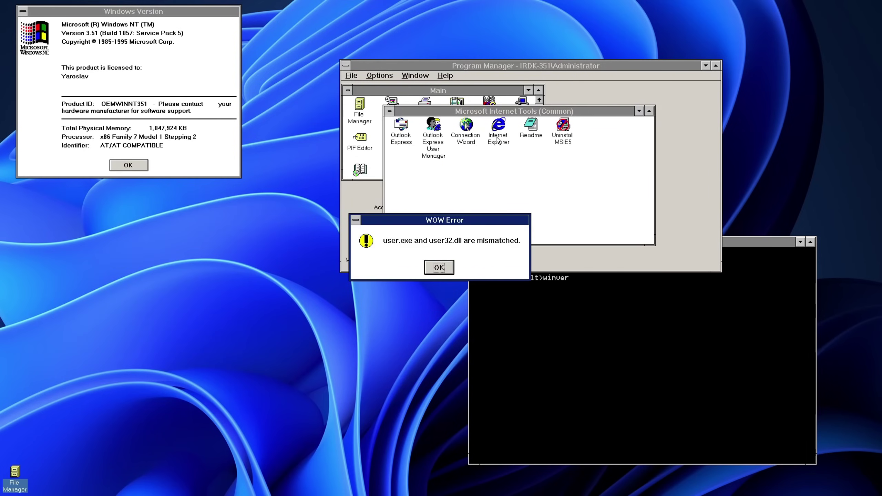
pyautogui.press('Return')
pyautogui.doubleClick(390, 113)
# Close the Windows Version box and exit Program Manager to reach the shutdown options
pyautogui.click(621, 326)
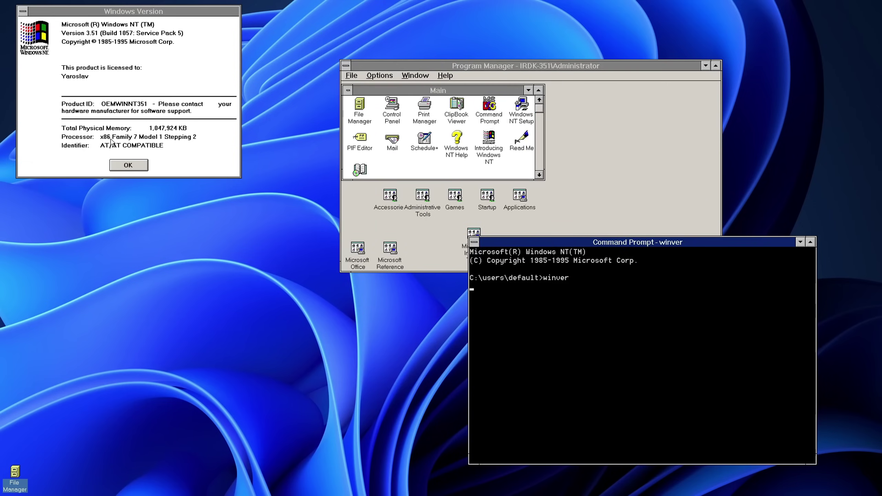
pyautogui.hotkey('alt', 'Tab')
pyautogui.press('Return')
pyautogui.doubleClick(346, 65)
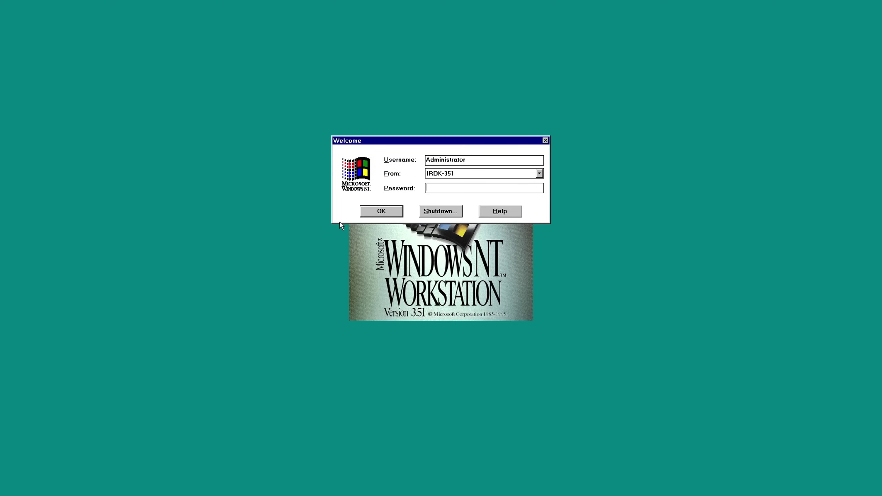
# Cancel shutdown at logon, then save and apply the colour scheme as 'win2k special'
pyautogui.click(441, 211)
pyautogui.click(455, 210)
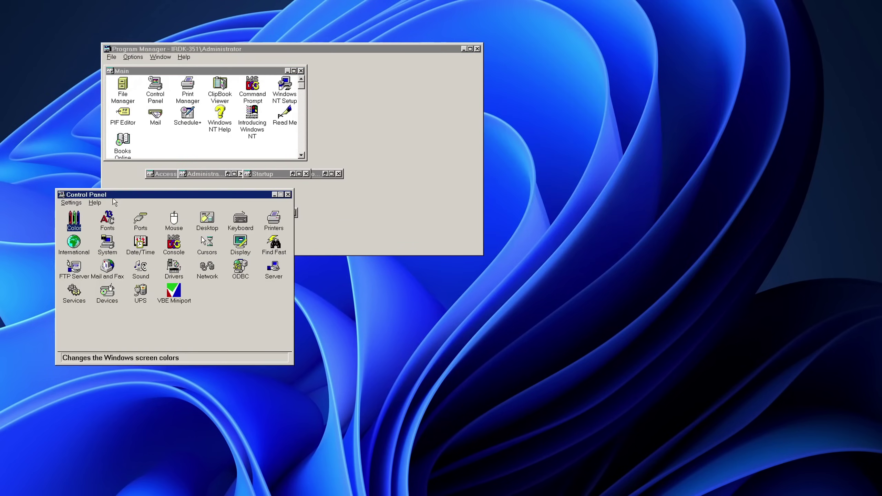
pyautogui.click(598, 137)
pyautogui.doubleClick(564, 115)
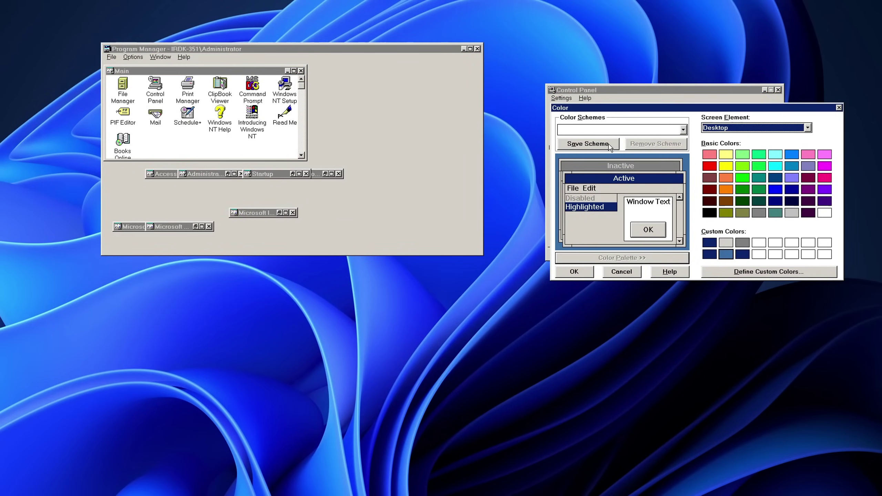
pyautogui.click(588, 144)
pyautogui.write('win2k')
pyautogui.press('Return')
# Run winver from a command prompt to check the version
pyautogui.click(574, 272)
pyautogui.doubleClick(252, 86)
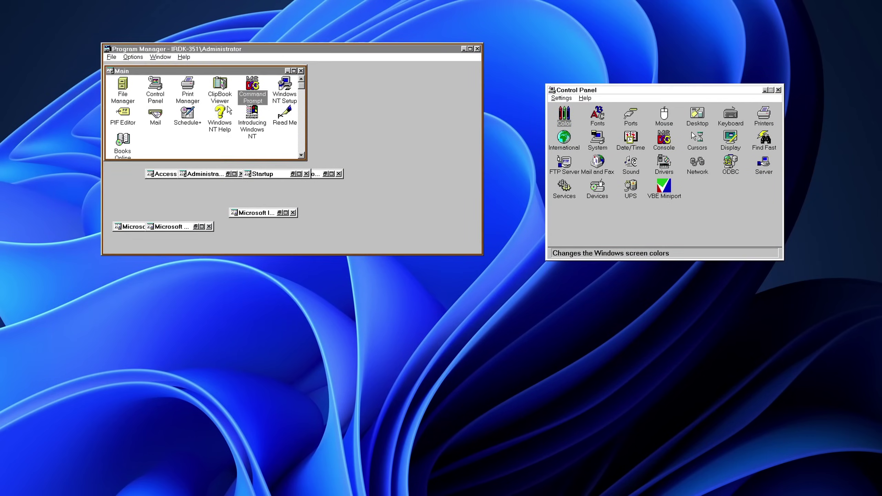
pyautogui.write('winver')
pyautogui.press('Return')
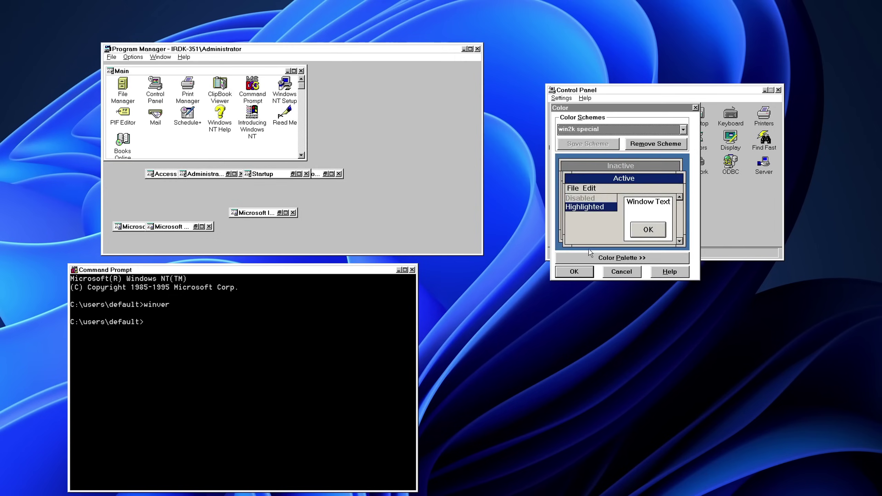
# In File Manager, try compressing the patches folder, cancel, and view its properties
pyautogui.doubleClick(127, 98)
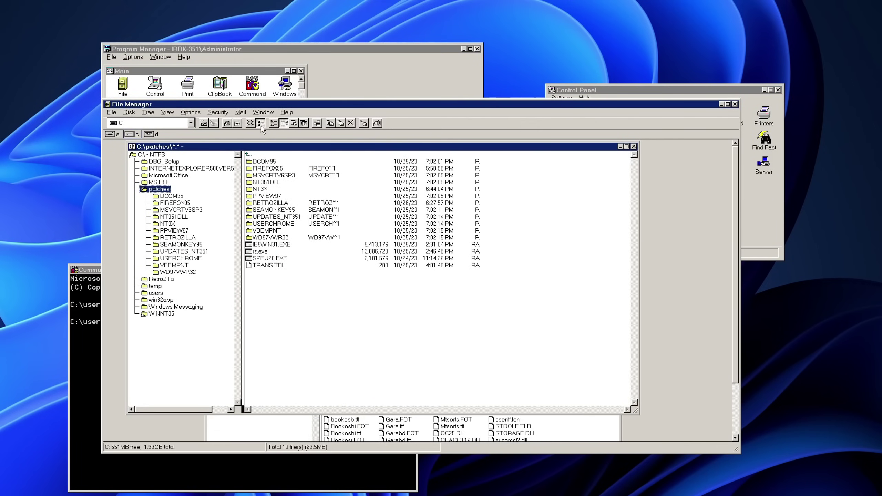
pyautogui.click(111, 112)
pyautogui.click(129, 186)
pyautogui.click(476, 274)
pyautogui.click(111, 112)
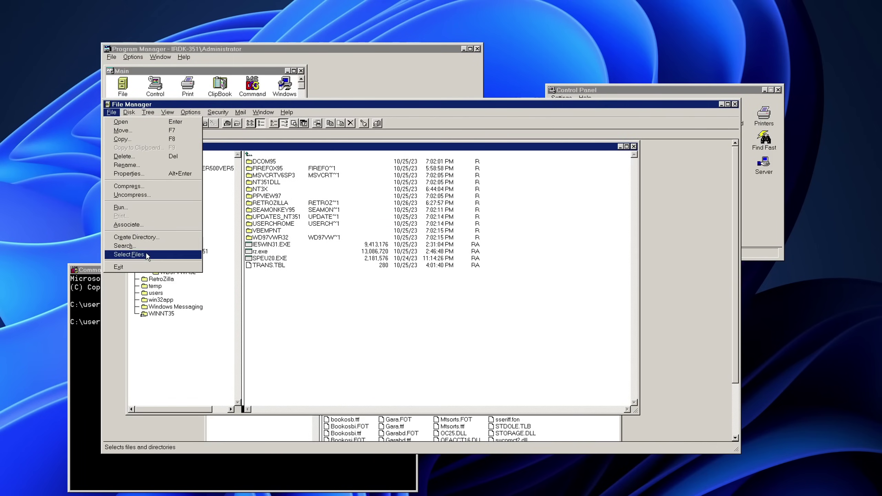
pyautogui.click(129, 173)
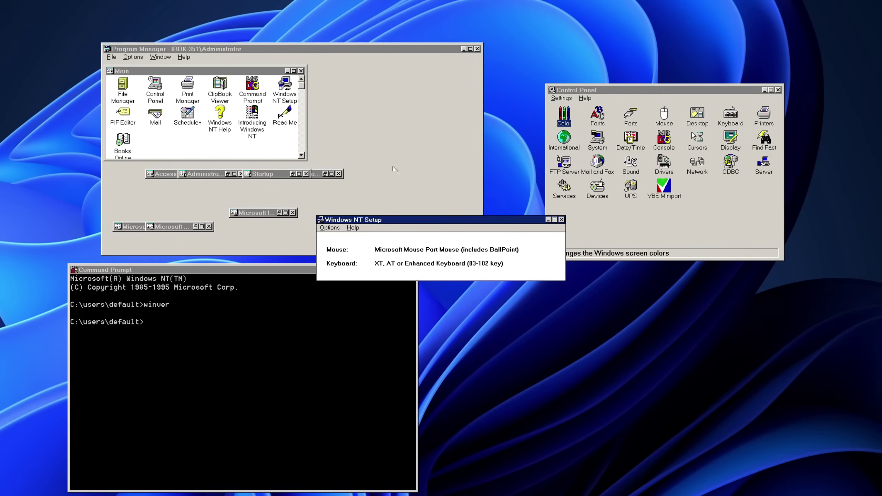
pyautogui.click(441, 271)
# Launch Internet Explorer from Internet Tools and search FrogFind for 'nt 3.51'
pyautogui.doubleClick(253, 213)
pyautogui.doubleClick(261, 108)
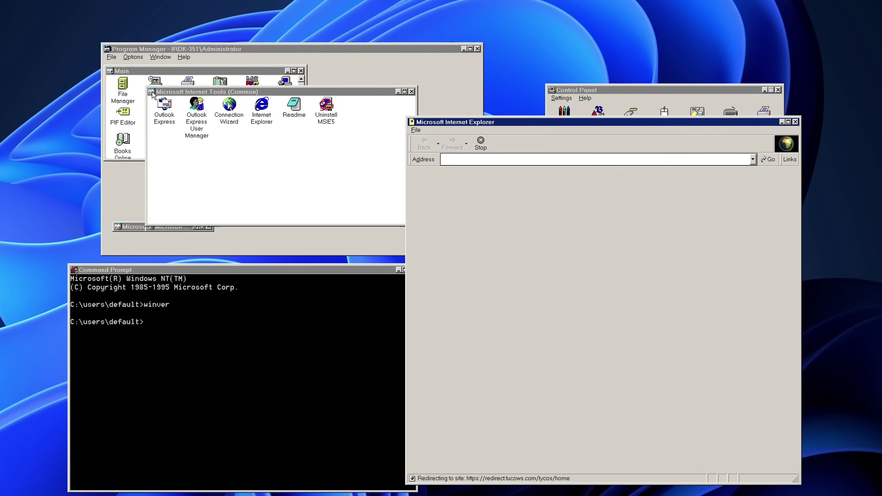
pyautogui.click(151, 92)
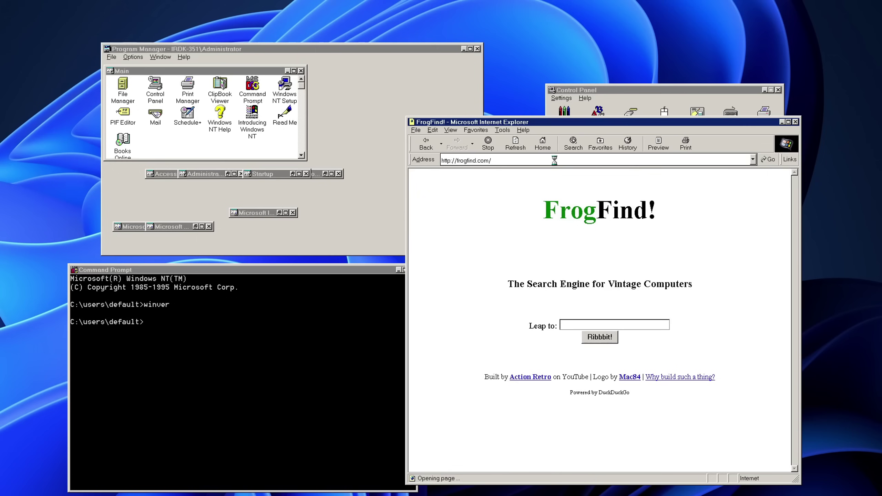
pyautogui.write('nt 3.51')
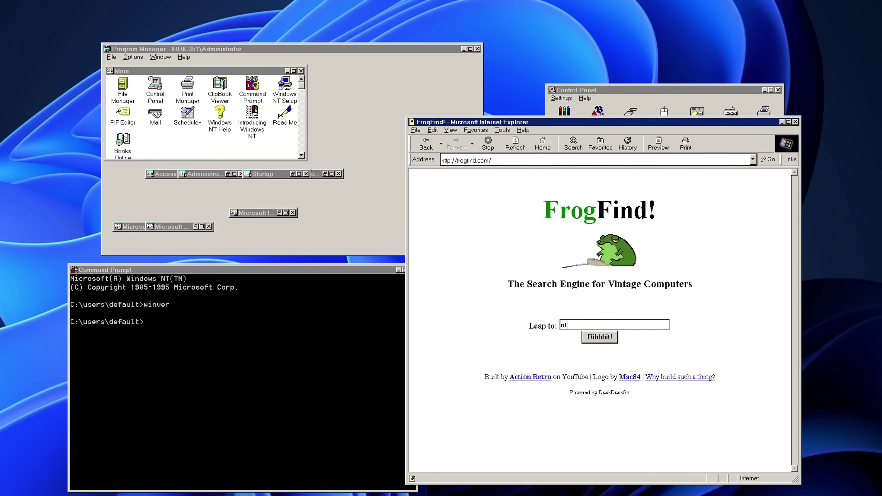
pyautogui.press('Return')
# View and close Internet Explorer's version details
pyautogui.click(523, 130)
pyautogui.click(543, 187)
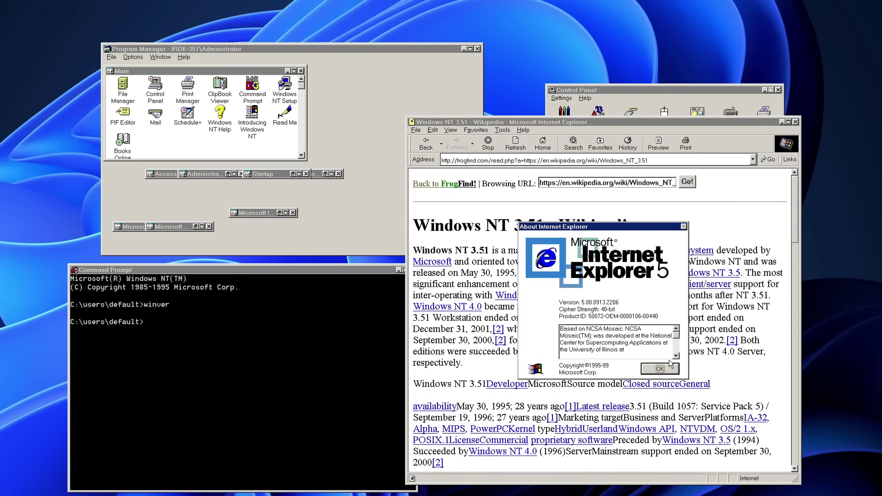
pyautogui.click(670, 373)
# Bring Program Manager forward and switch to the Microsoft Office program group
pyautogui.click(208, 115)
pyautogui.click(195, 225)
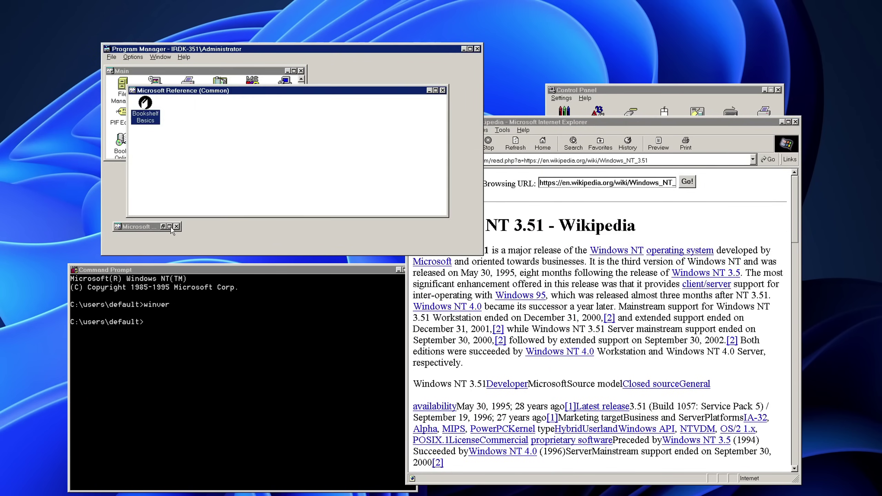
pyautogui.click(218, 107)
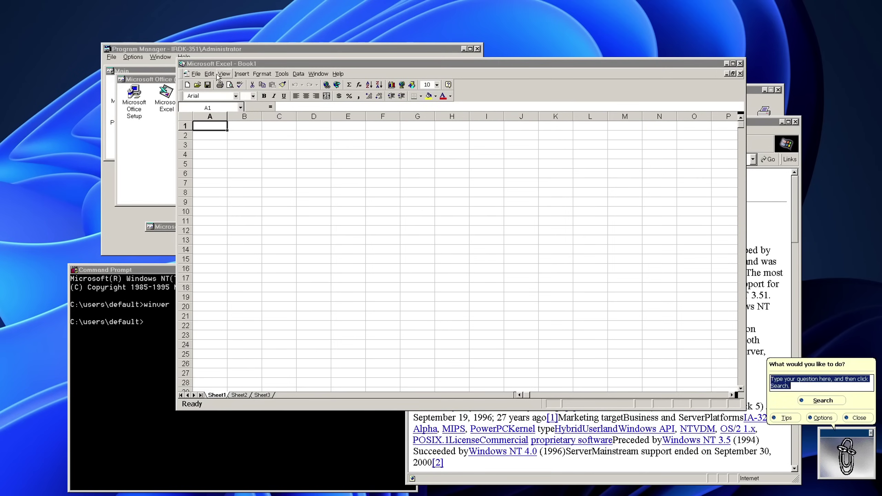
# Save the workbook as Book1.xls and insert a column chart with the Chart Wizard
pyautogui.hotkey('ctrl', 's')
pyautogui.press('Return')
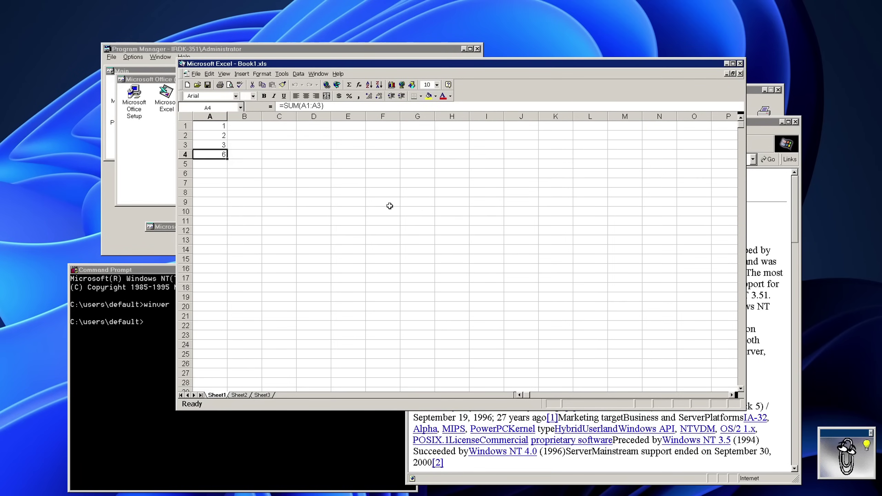
pyautogui.click(241, 73)
pyautogui.click(254, 118)
pyautogui.click(485, 307)
pyautogui.click(484, 307)
pyautogui.click(526, 305)
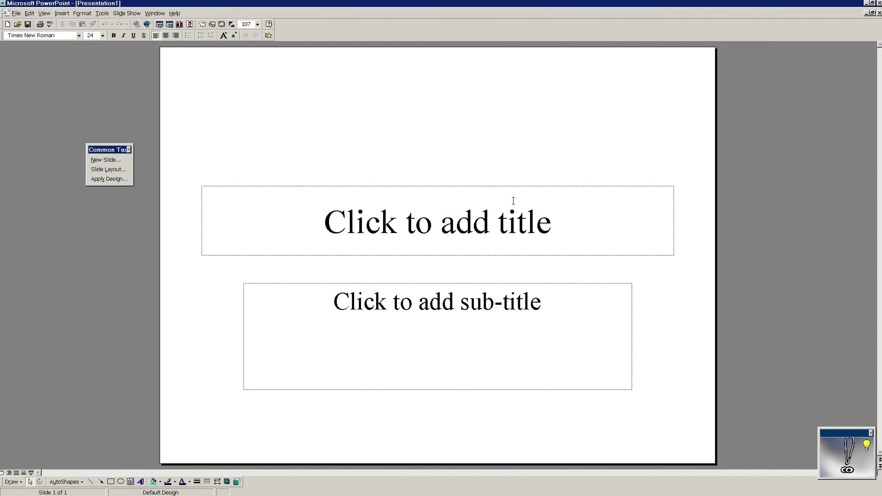
# Title a PowerPoint slide 'hey', then launch System Information from About PowerPoint
pyautogui.click(513, 201)
pyautogui.write('hey')
pyautogui.click(174, 13)
pyautogui.click(197, 79)
pyautogui.click(514, 305)
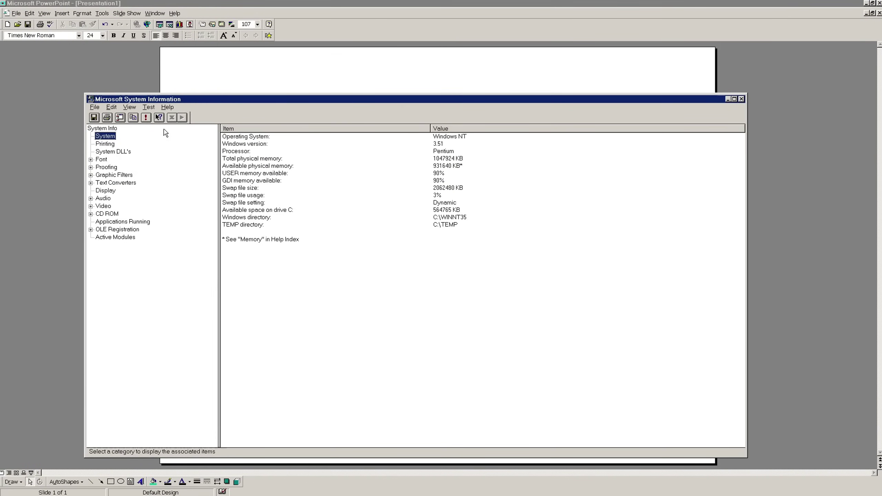
# Launch Control Panel through System Information's Run application command
pyautogui.click(168, 108)
pyautogui.click(101, 139)
pyautogui.doubleClick(341, 240)
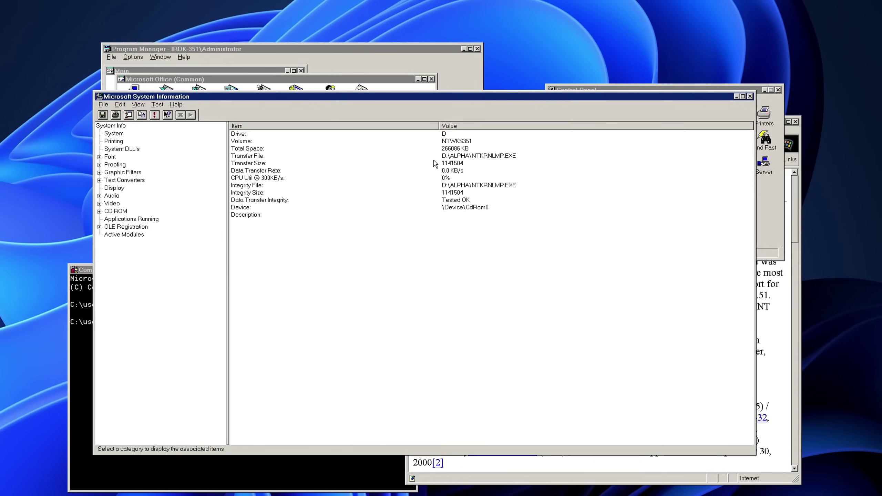
# Review System DLLs, Graphic Filters and Video in System Information and save the report
pyautogui.click(118, 149)
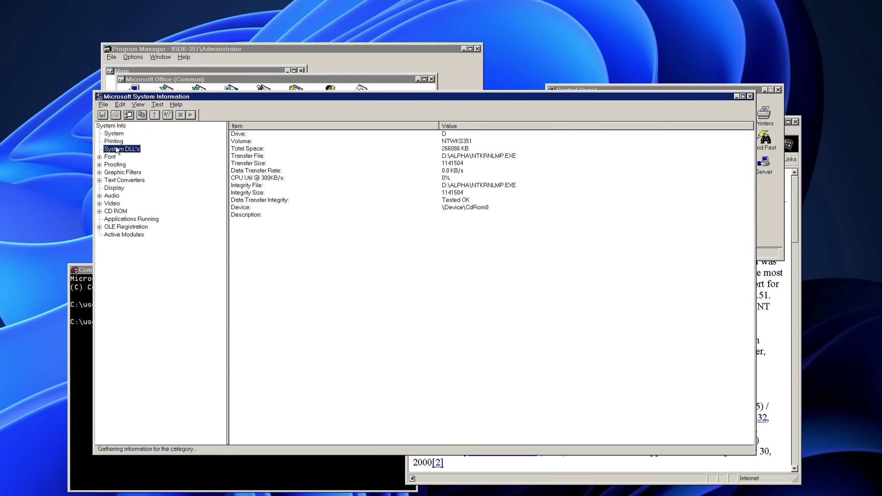
pyautogui.click(99, 172)
pyautogui.click(100, 226)
pyautogui.click(103, 115)
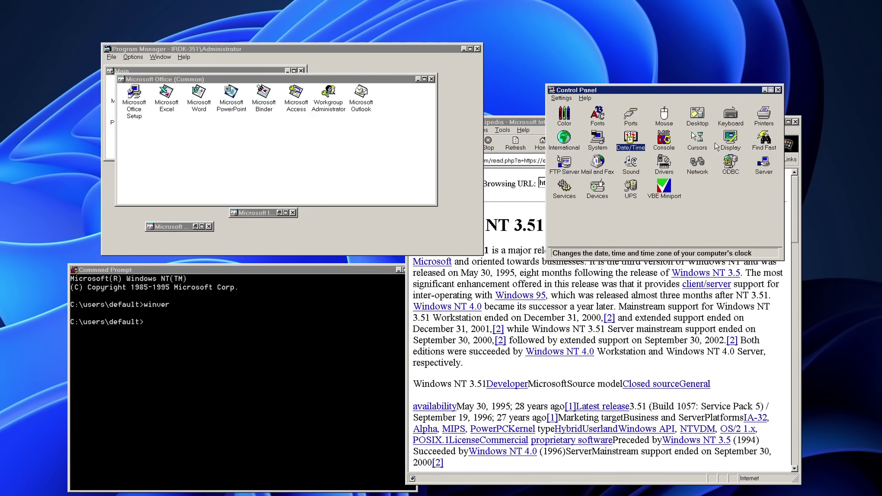
# Open the Desktop settings and Services manager, then choose to shut the computer down
pyautogui.doubleClick(731, 139)
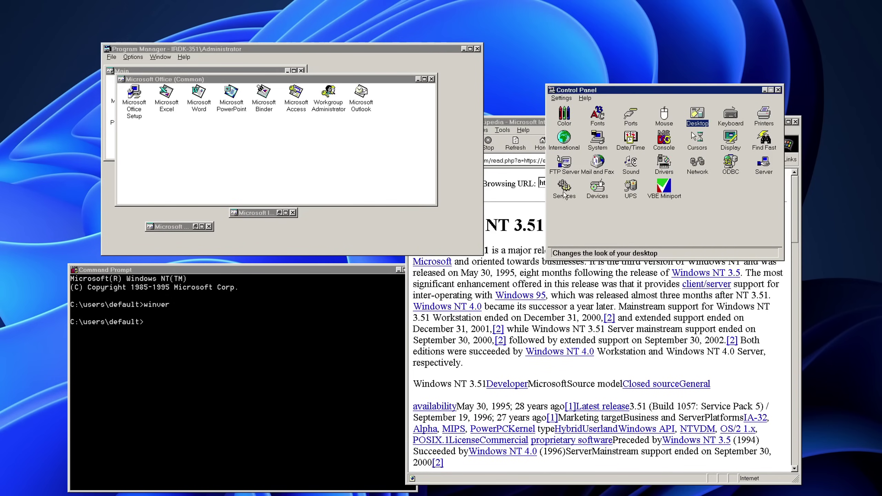
pyautogui.doubleClick(564, 190)
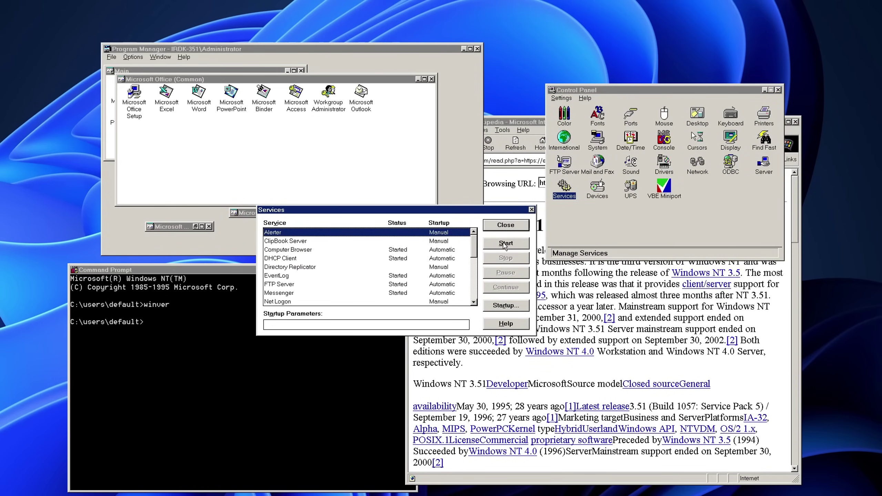
pyautogui.click(531, 210)
pyautogui.click(430, 171)
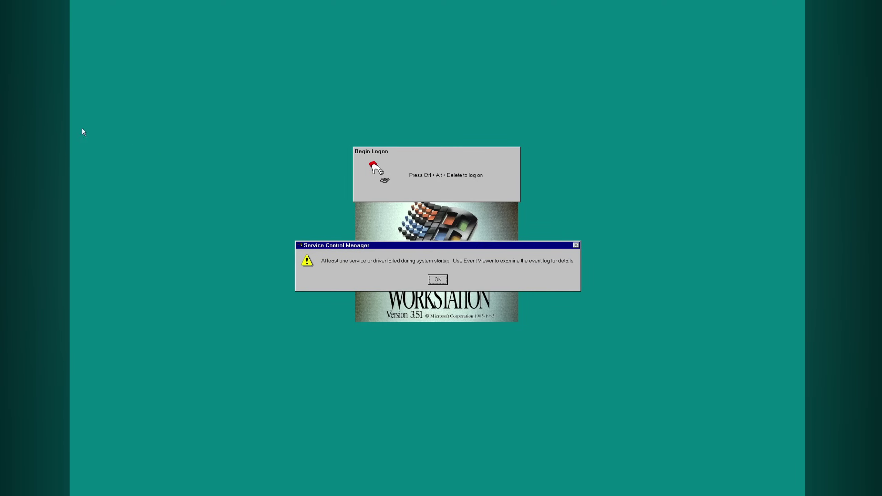
# Log back on, dismissing the failed-service warning and cancelling the shutdown prompt
pyautogui.hotkey('ctrl', 'alt', 'Delete')
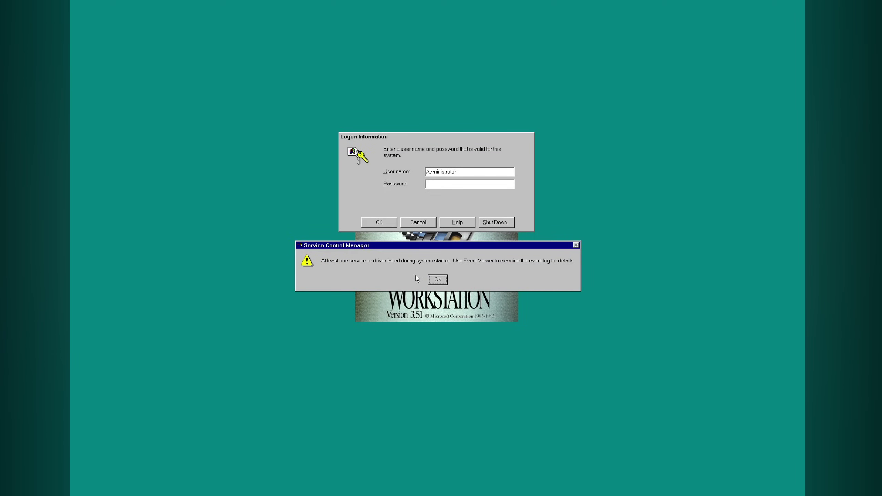
pyautogui.click(439, 279)
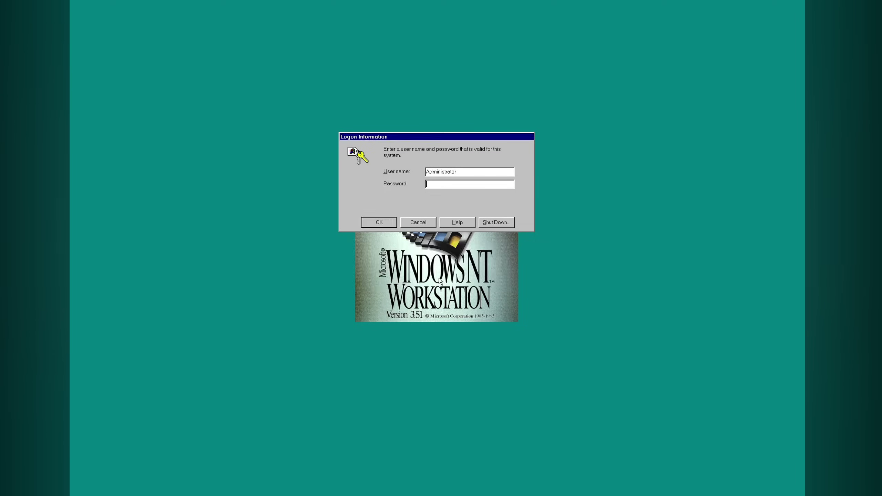
pyautogui.click(498, 222)
pyautogui.click(460, 210)
pyautogui.press('Return')
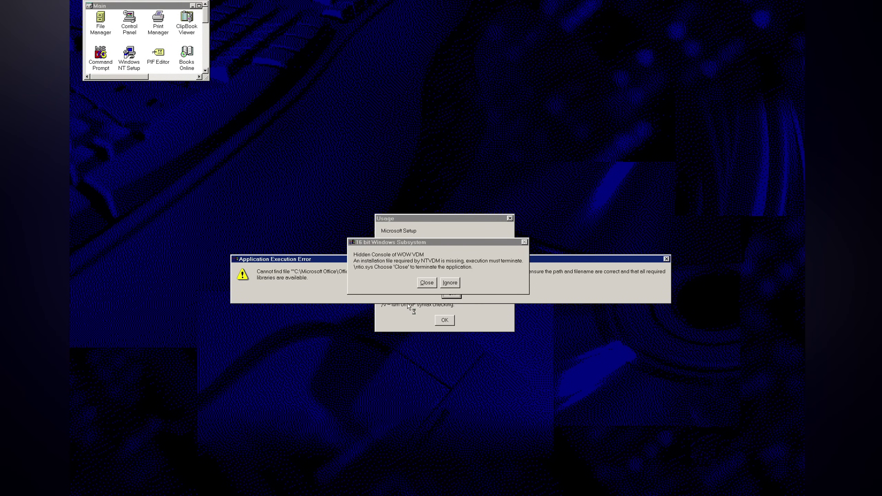
# Dismiss the startup errors for the 16-bit subsystem/NTVDM, OSA.EXE and FINDFAST.EXE
pyautogui.click(424, 274)
pyautogui.click(430, 284)
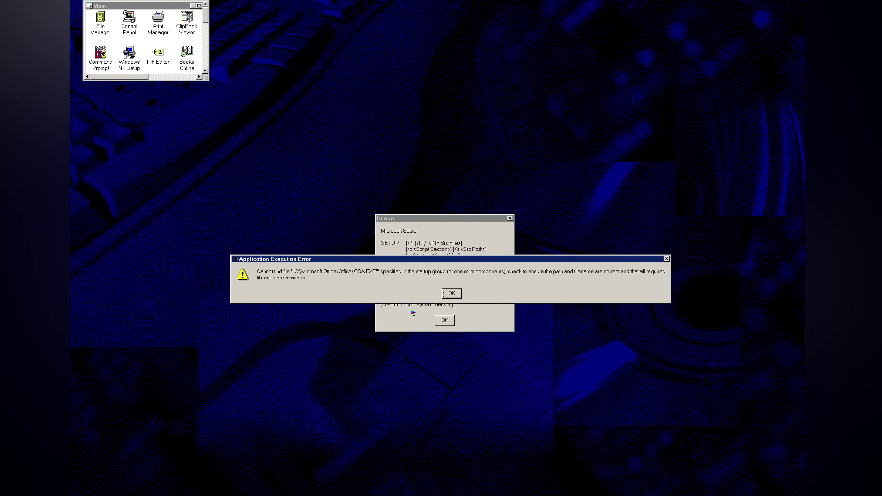
pyautogui.click(452, 294)
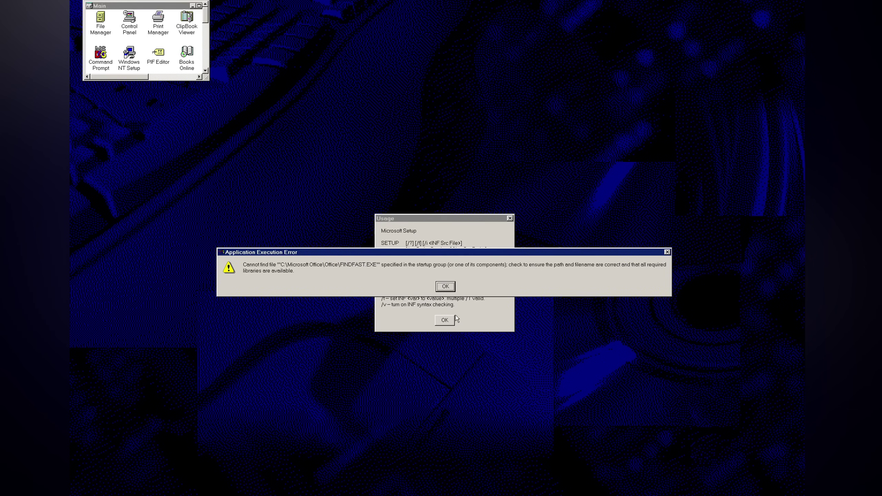
pyautogui.click(444, 291)
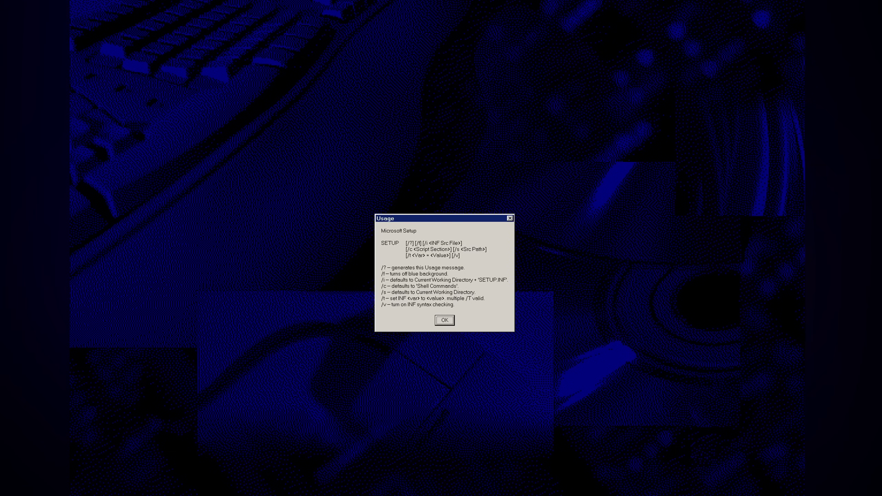
# Close the Setup Usage message, then view and close Task Manager's About box
pyautogui.click(450, 322)
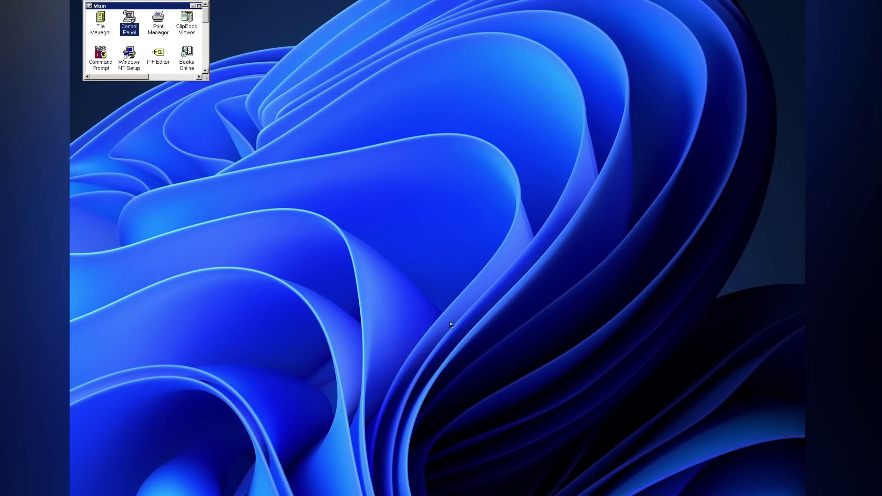
pyautogui.click(95, 1)
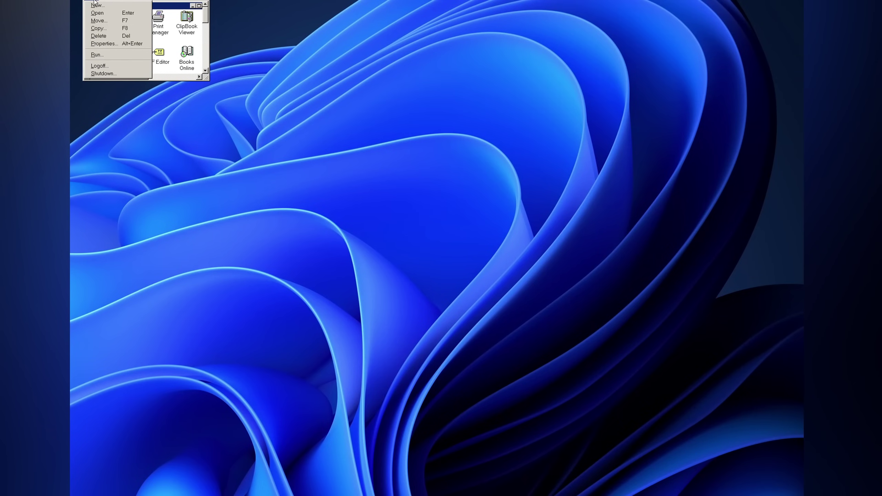
pyautogui.hotkey('alt', 'Tab')
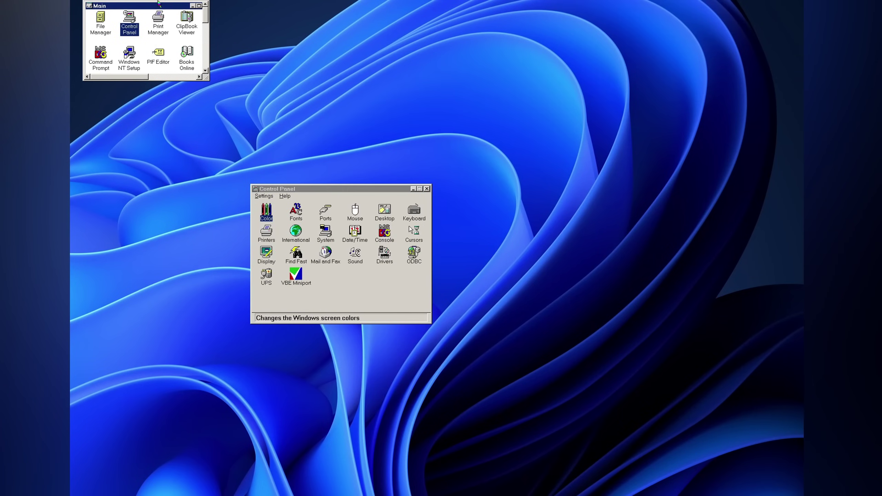
pyautogui.hotkey('ctrl', 'alt', 'Delete')
pyautogui.click(450, 221)
pyautogui.hotkey('alt', 'h')
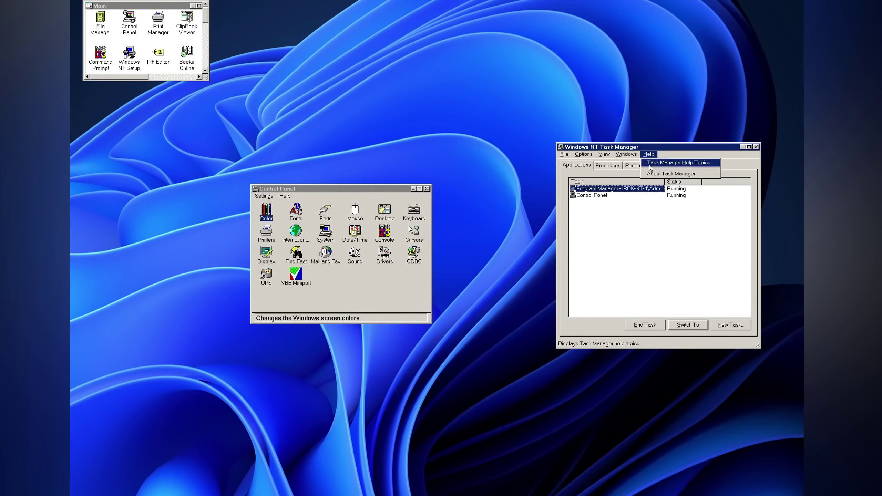
pyautogui.press('a')
pyautogui.press('Return')
# Launch and close FreeCell, then open and close the System settings
pyautogui.click(757, 147)
pyautogui.doubleClick(187, 57)
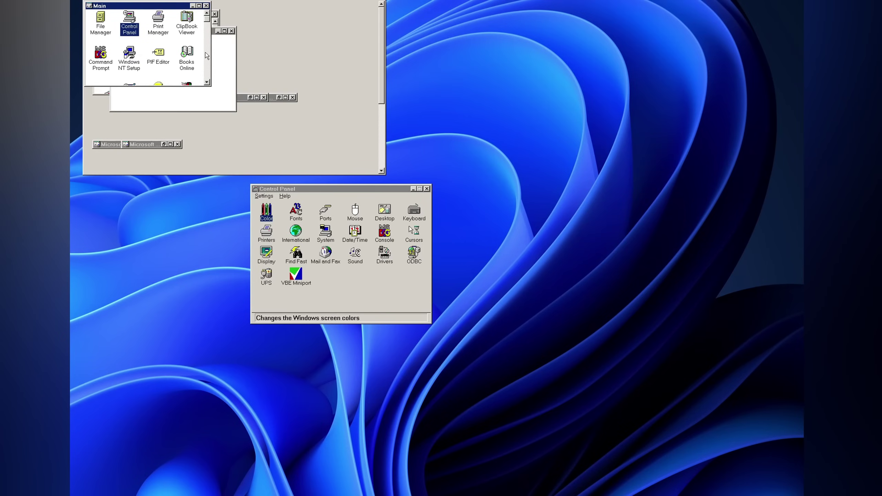
pyautogui.hotkey('alt', 'F4')
pyautogui.doubleClick(325, 232)
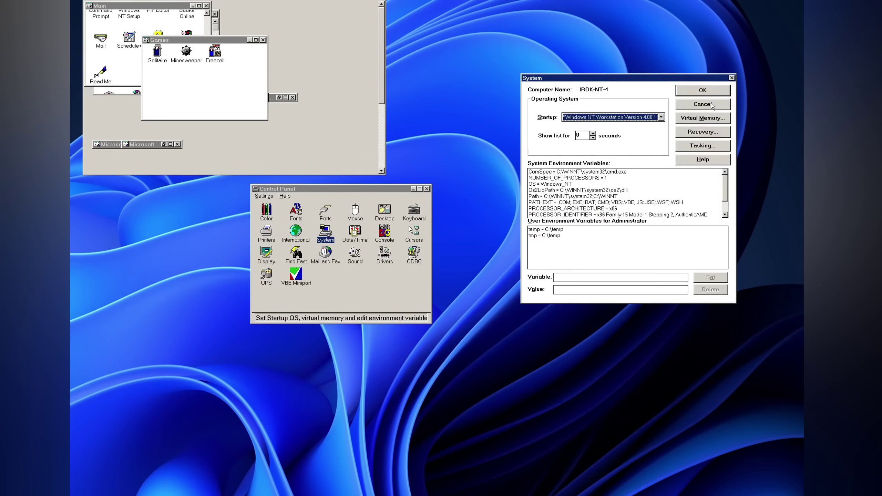
pyautogui.press('Escape')
# Move the Color settings right and apply a different colour scheme
pyautogui.doubleClick(271, 210)
pyautogui.moveTo(270, 207); pyautogui.dragTo(576, 133)
pyautogui.click(603, 151)
pyautogui.click(598, 166)
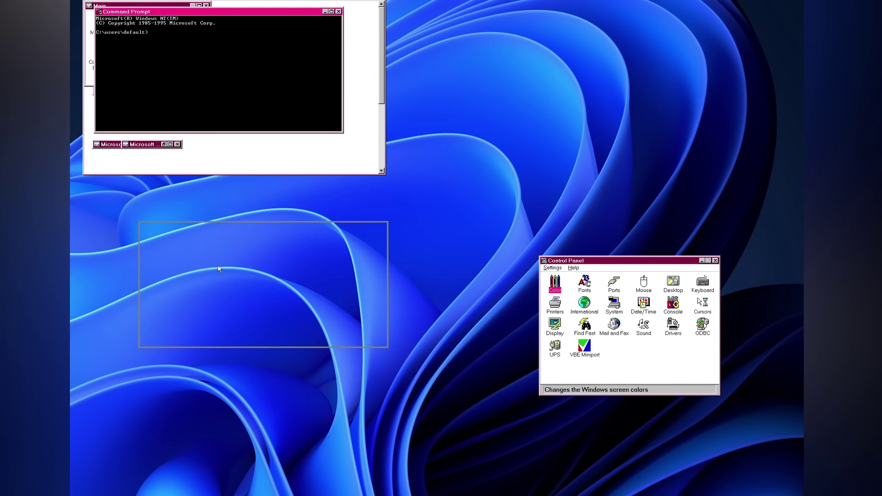
pyautogui.moveTo(211, 230); pyautogui.dragTo(231, 360)
pyautogui.doubleClick(100, 19)
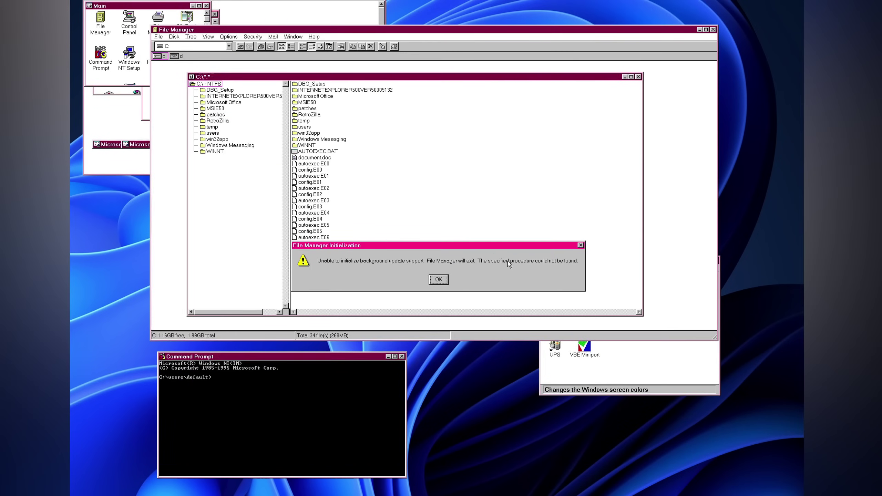
pyautogui.doubleClick(555, 283)
pyautogui.click(612, 298)
pyautogui.click(618, 323)
pyautogui.click(561, 419)
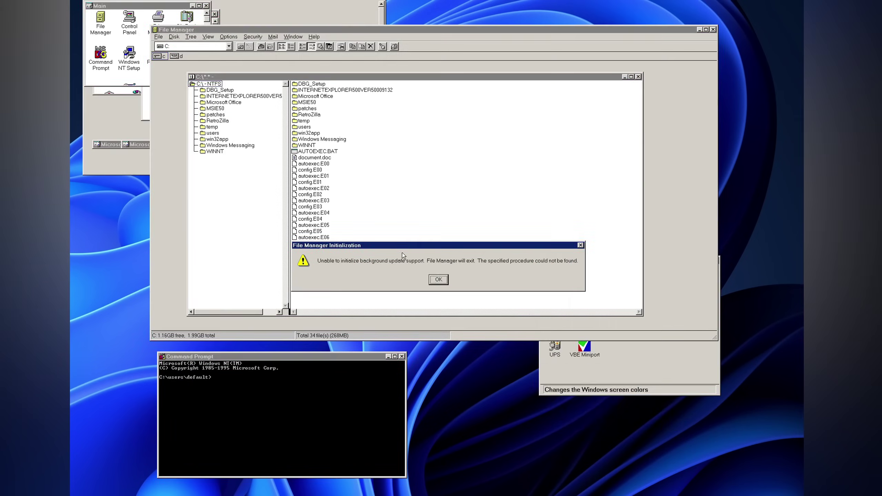
# Dismiss the File Manager error, then try Microsoft Excel and dismiss its execution error
pyautogui.click(439, 280)
pyautogui.doubleClick(274, 97)
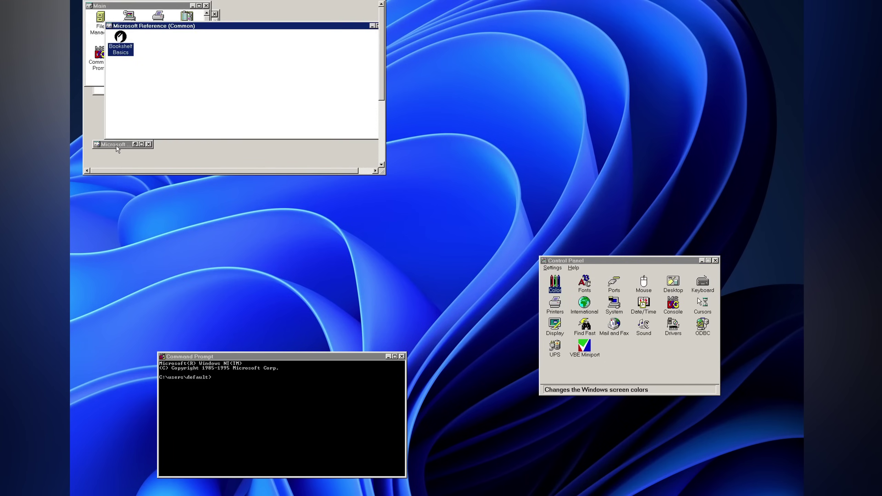
pyautogui.doubleClick(144, 42)
pyautogui.press('Return')
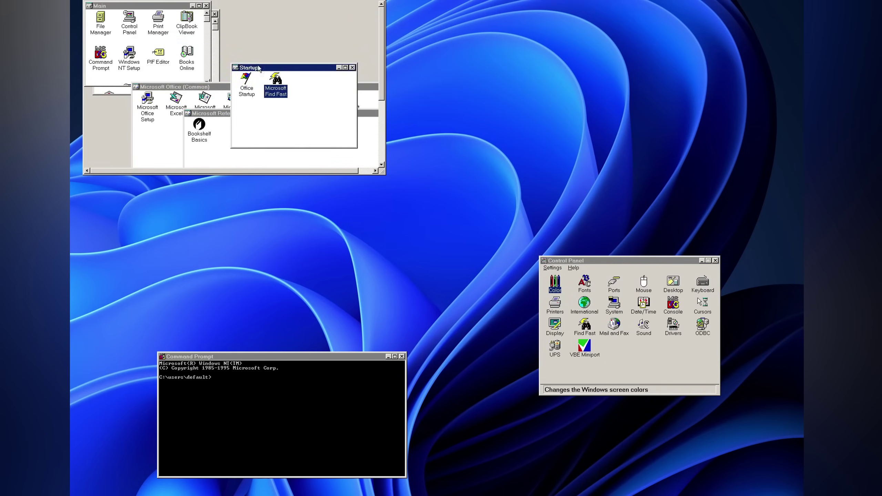
# Launch Clock, Notepad, Paintbrush, Media Player and Character Map, arranging their windows around the screen
pyautogui.doubleClick(166, 26)
pyautogui.moveTo(190, 34); pyautogui.dragTo(521, 110)
pyautogui.doubleClick(195, 27)
pyautogui.moveTo(243, 20); pyautogui.dragTo(479, 266)
pyautogui.doubleClick(108, 62)
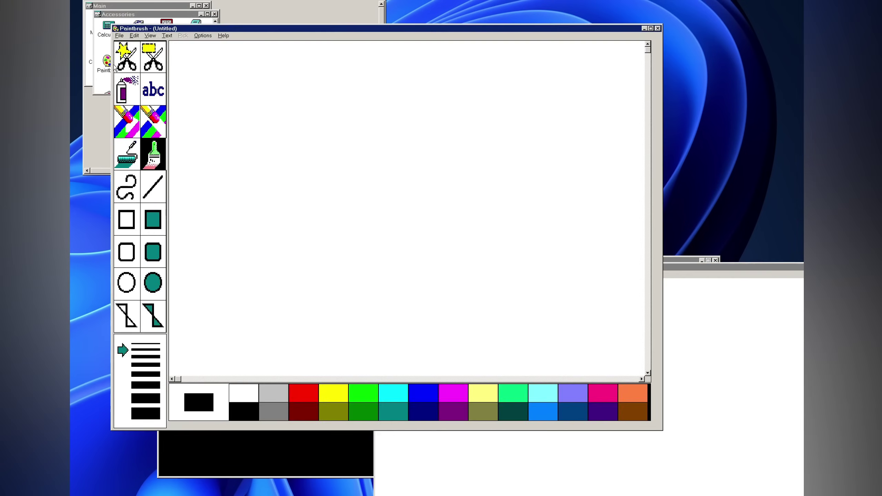
pyautogui.moveTo(278, 28); pyautogui.dragTo(622, 285)
pyautogui.scroll(-3, 164, 76)
pyautogui.doubleClick(138, 75)
pyautogui.moveTo(174, 30); pyautogui.dragTo(160, 262)
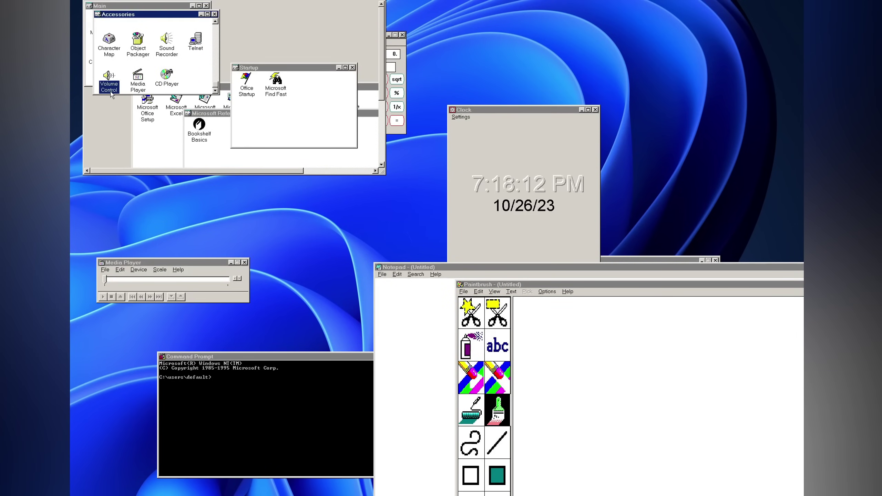
pyautogui.doubleClick(118, 54)
pyautogui.moveTo(244, 5); pyautogui.dragTo(503, 206)
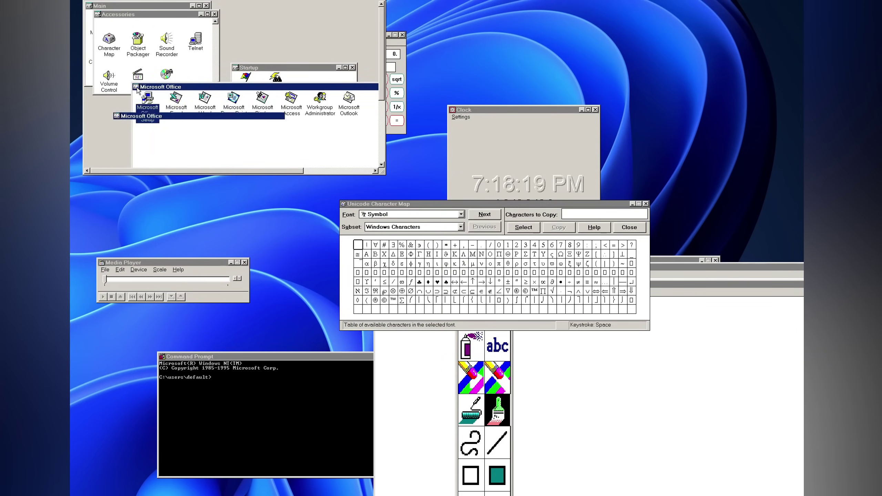
# Minimize Microsoft Reference, then start Disk Administrator from Administrative Tools and confirm its warning
pyautogui.click(188, 114)
pyautogui.click(201, 144)
pyautogui.doubleClick(170, 97)
pyautogui.press('Right')
pyautogui.press('Down')
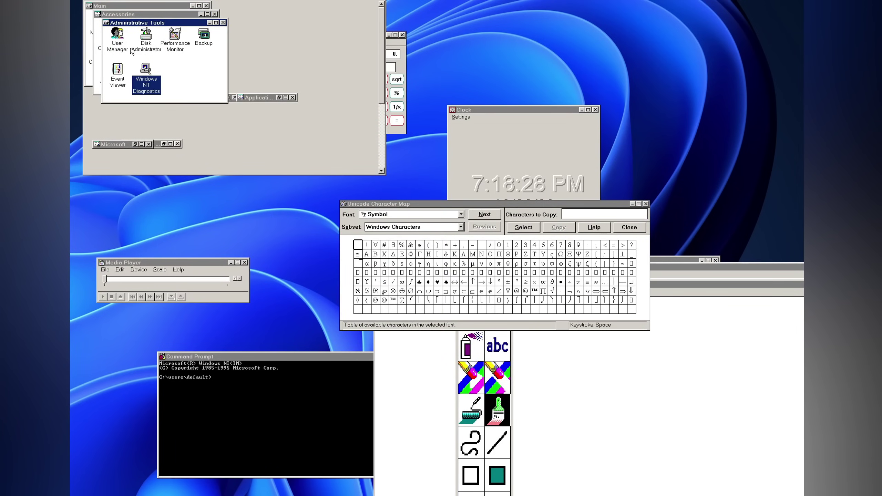
pyautogui.press('Left')
pyautogui.doubleClick(151, 51)
pyautogui.press('Return')
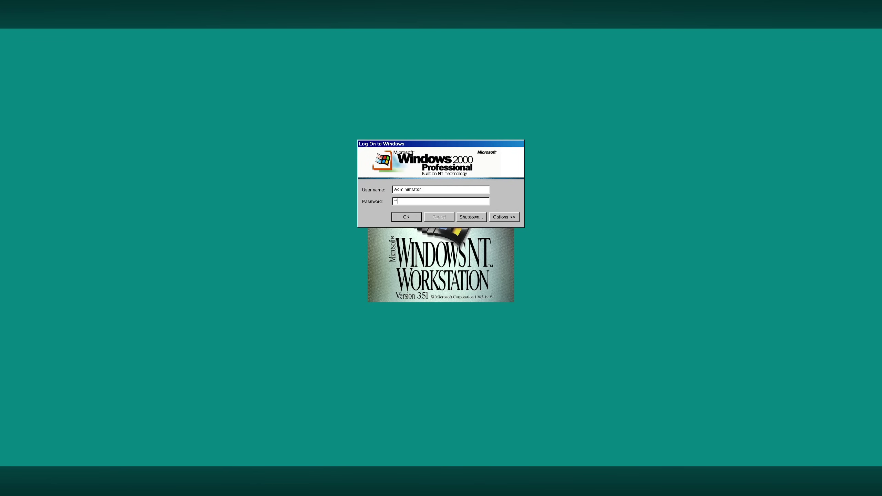
# Enter the password, cancel the shutdown prompt, log on, and dismiss the logon message
pyautogui.write('******')
pyautogui.click(472, 218)
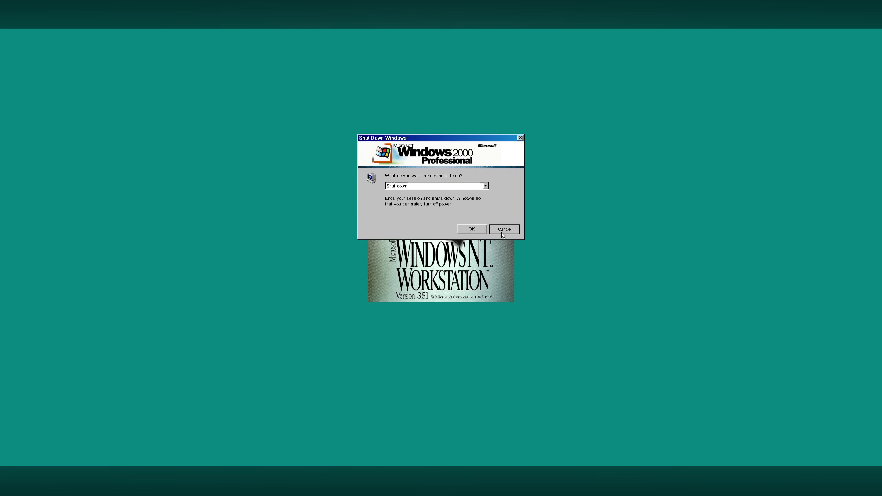
pyautogui.click(502, 232)
pyautogui.click(414, 217)
pyautogui.press('Return')
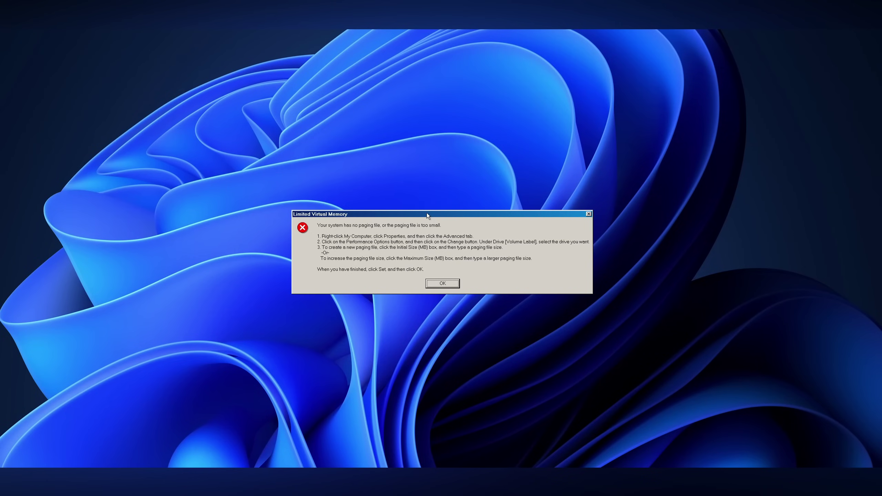
# Clear the virtual memory warning, retry File Manager, and try creating a new Task Manager task
pyautogui.press('Return')
pyautogui.press('Return')
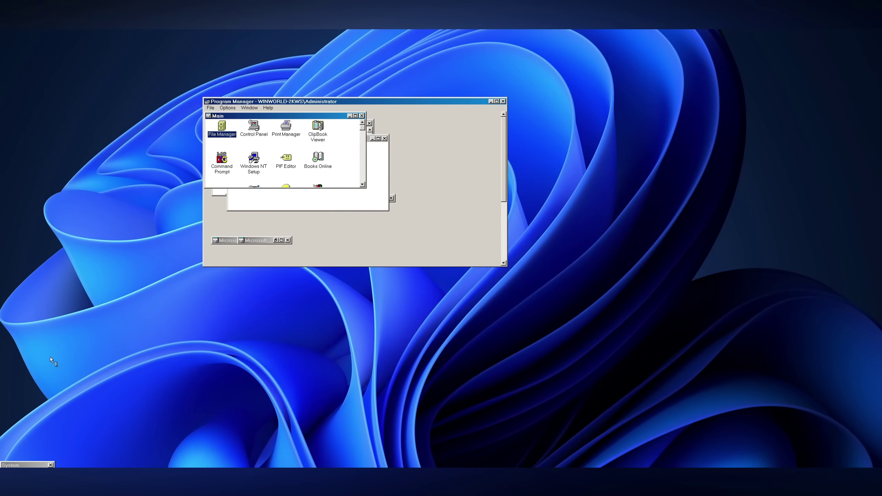
pyautogui.click(399, 361)
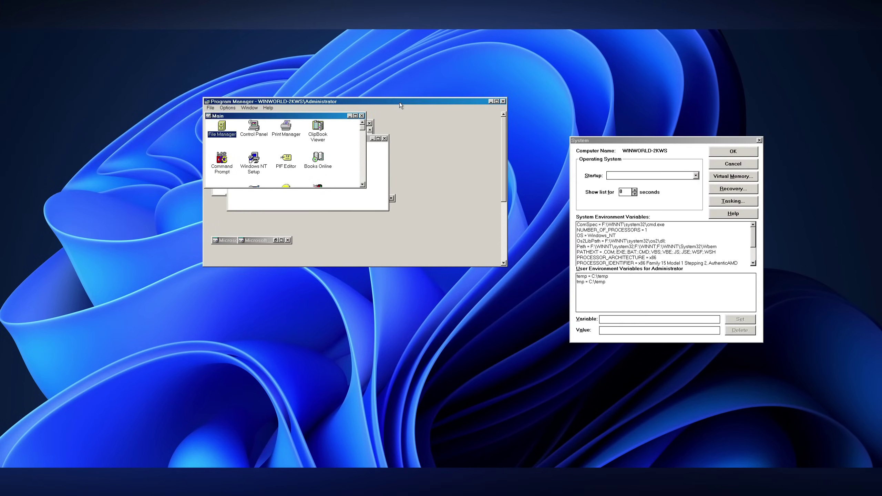
pyautogui.click(444, 92)
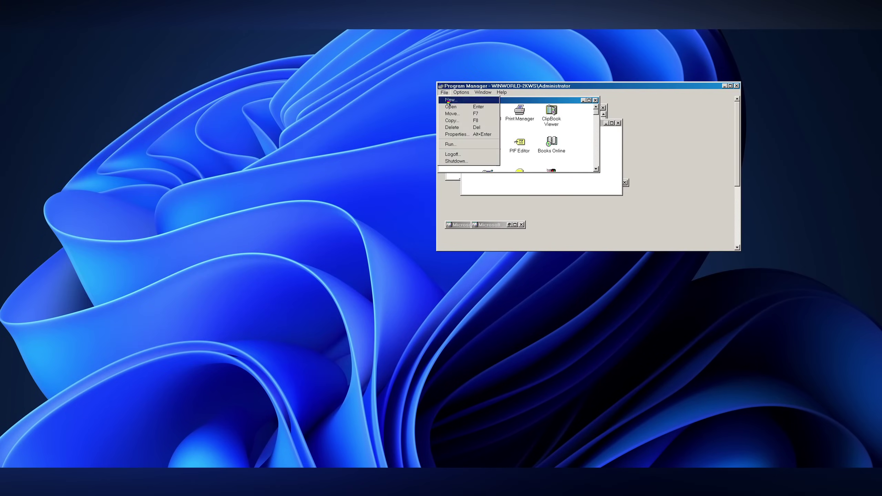
pyautogui.press('Escape')
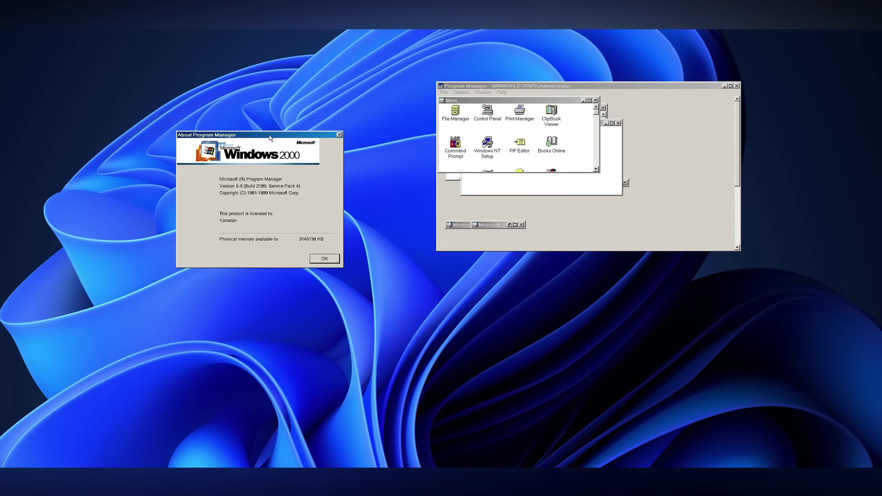
pyautogui.click(325, 259)
pyautogui.doubleClick(455, 112)
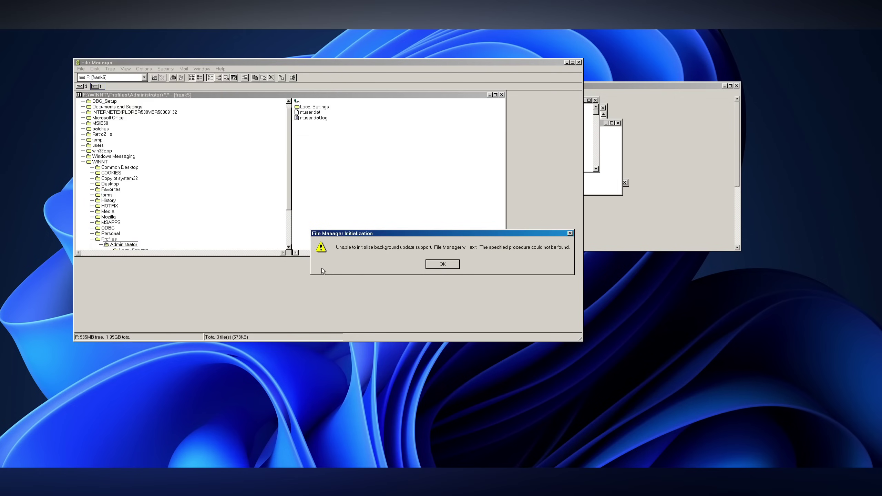
pyautogui.click(444, 264)
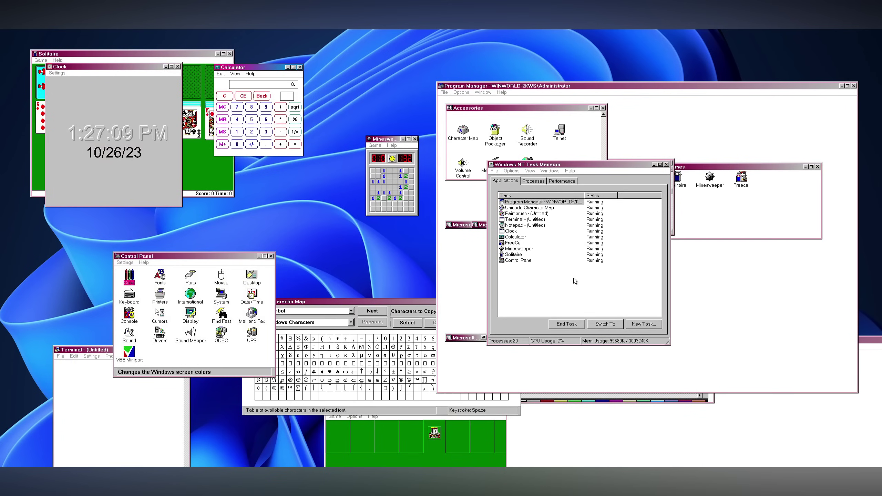
pyautogui.click(495, 171)
pyautogui.click(511, 178)
pyautogui.click(574, 235)
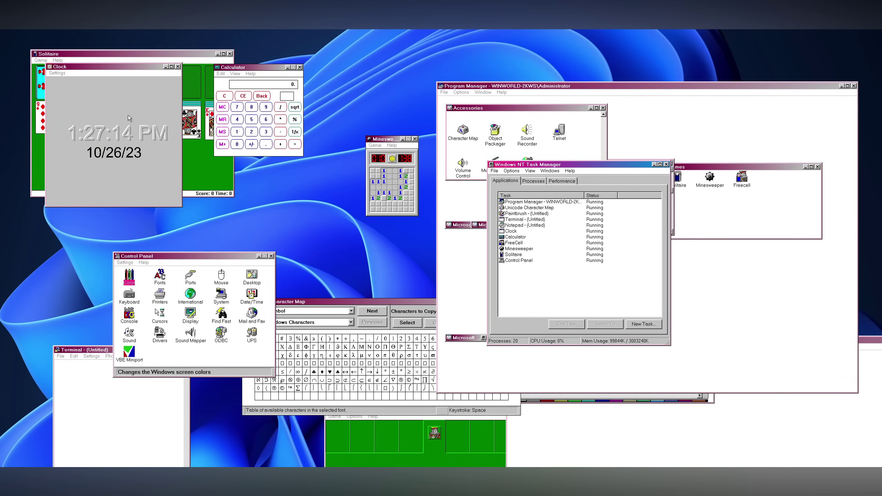
# Apply The Blues, a red-yellow and a green-white scheme, then return to Windows Default
pyautogui.doubleClick(130, 276)
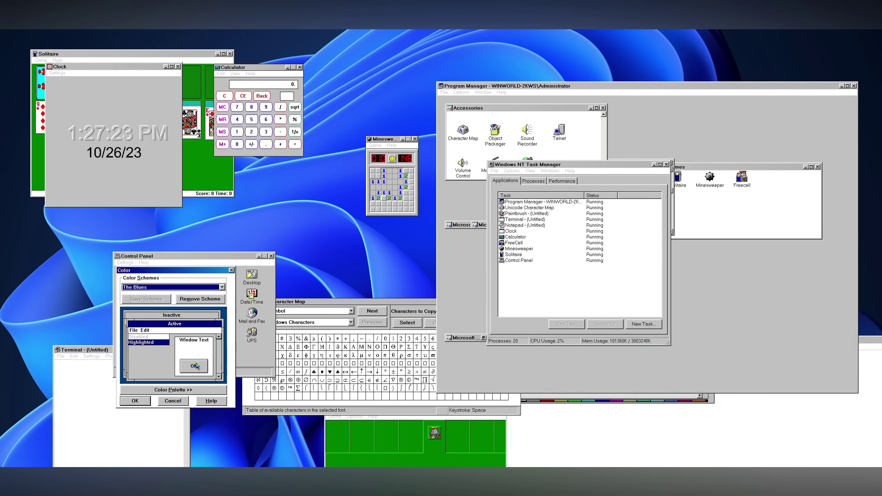
pyautogui.press('Return')
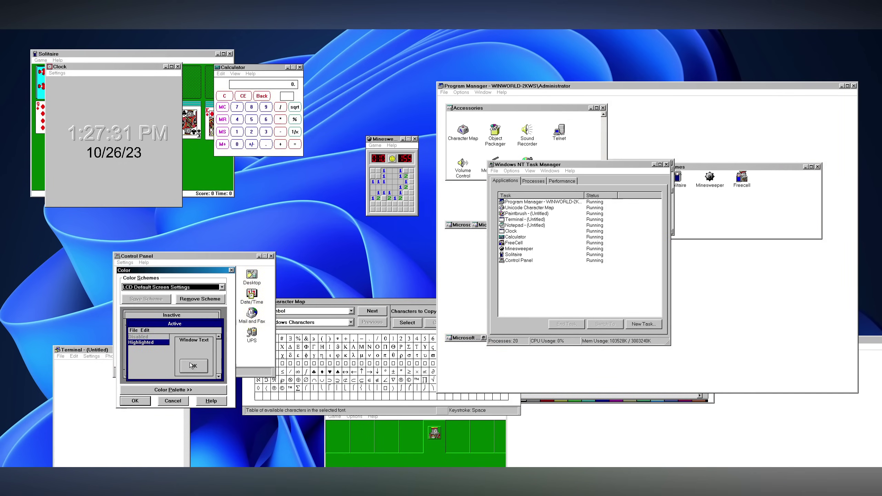
pyautogui.press('Return')
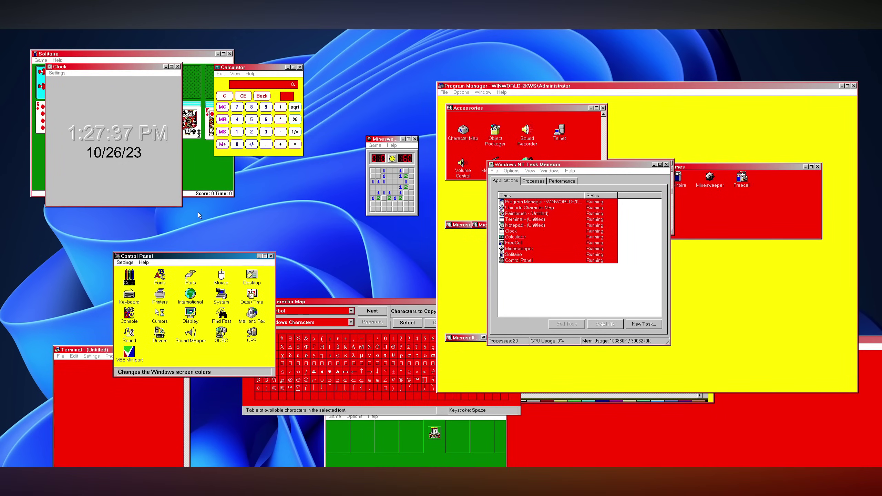
pyautogui.press('Return')
pyautogui.press('Return')
pyautogui.press('Return')
pyautogui.press('Down')
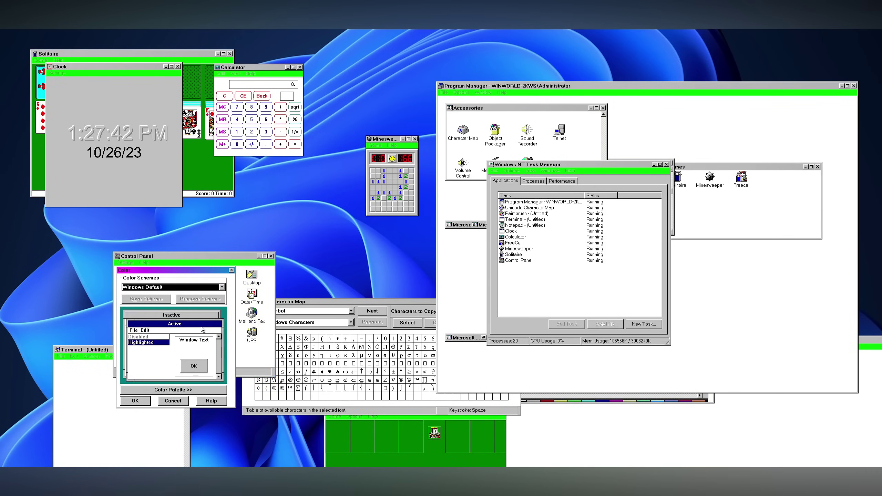
pyautogui.press('Return')
pyautogui.press('Return')
pyautogui.press('Down')
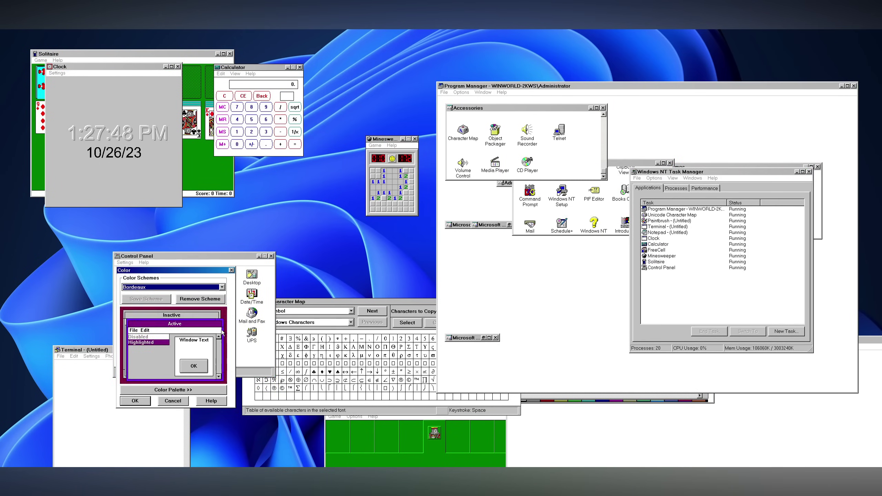
# View and close the About Clock details, then bring up the Windows NT shutdown options
pyautogui.press('Return')
pyautogui.click(92, 166)
pyautogui.click(57, 74)
pyautogui.click(68, 140)
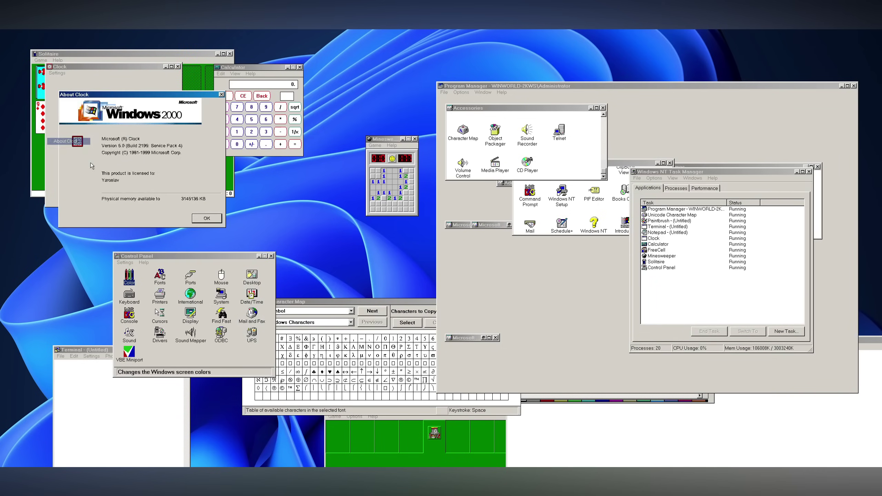
pyautogui.press('Return')
pyautogui.doubleClick(443, 86)
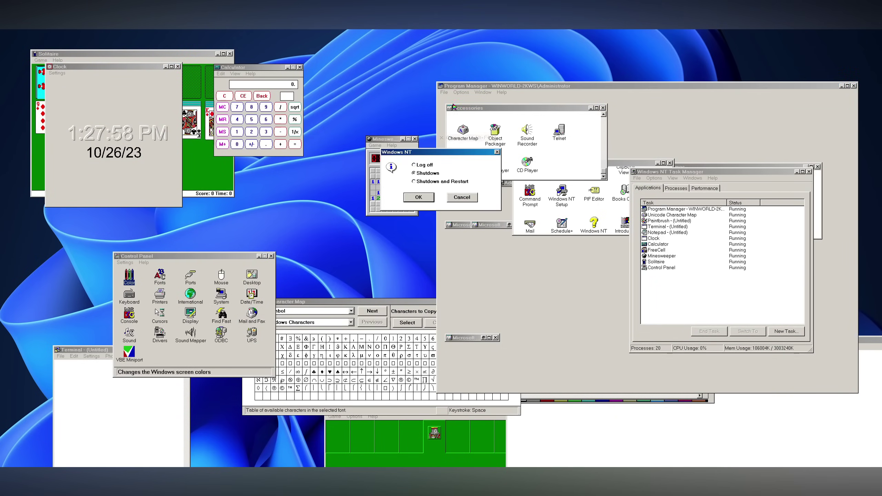
# Confirm Shutdown and dismiss the Unknown Hard Error message
pyautogui.click(419, 198)
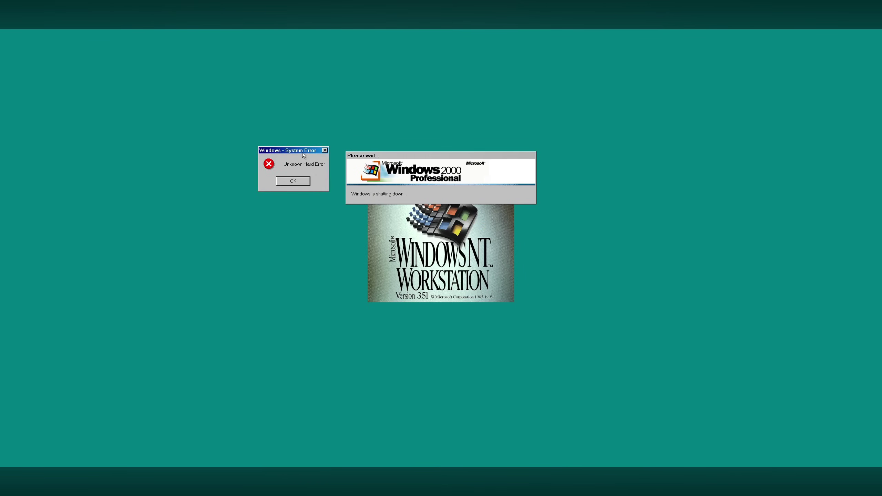
pyautogui.click(301, 181)
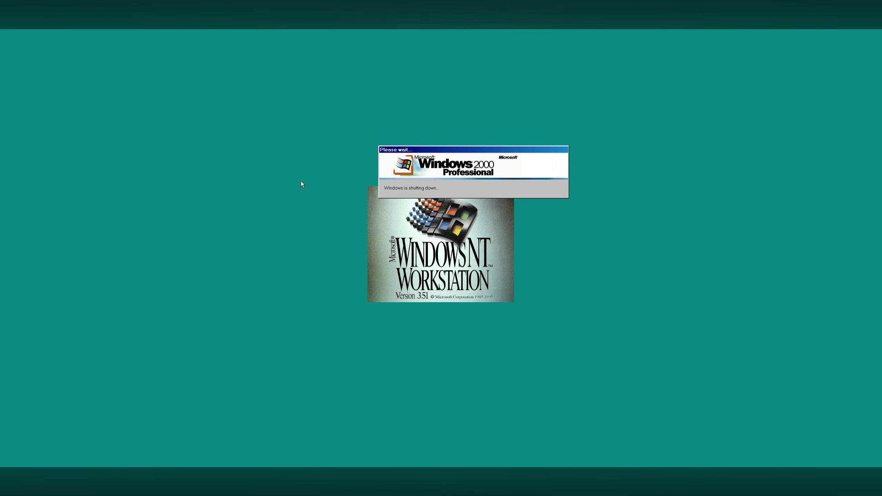